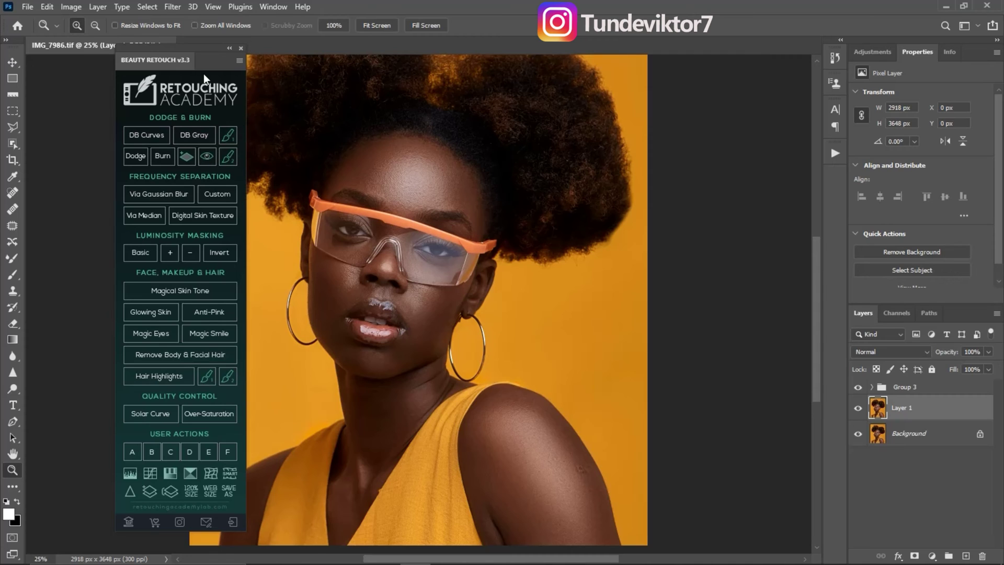
Close the Beauty Retouch panel to reveal the full IMG_7986.tif portrait.
left_click(241, 47)
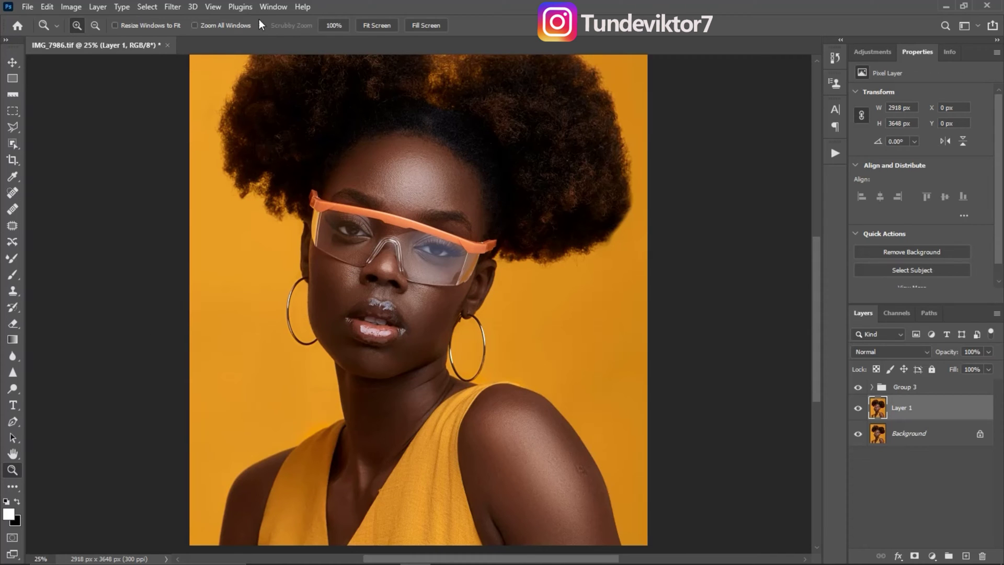
Reopen Beauty Retouch v3.3 from Window > Extensions (legacy) and move it off the face.
left_click(272, 8)
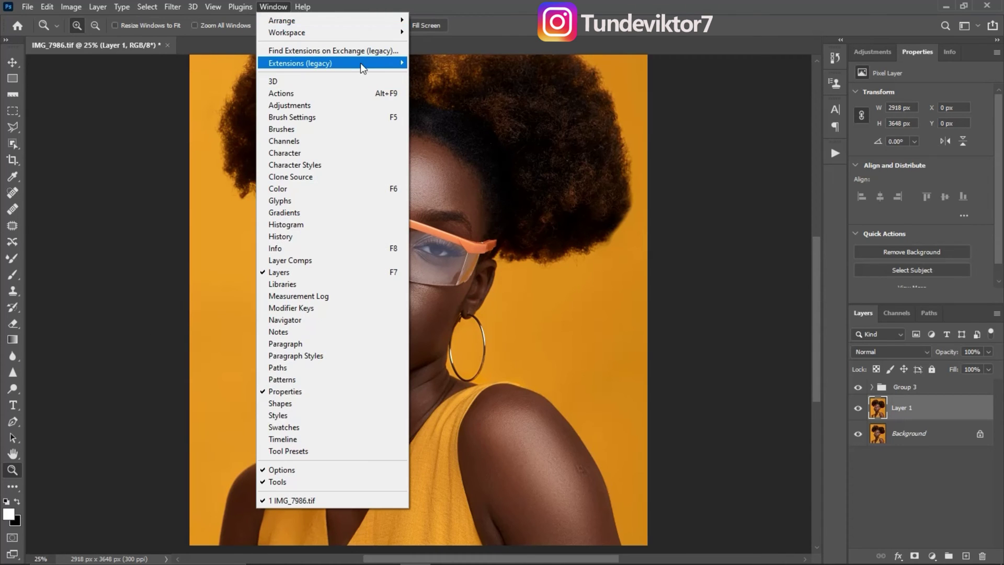
mouse_move(394, 62)
left_click(455, 62)
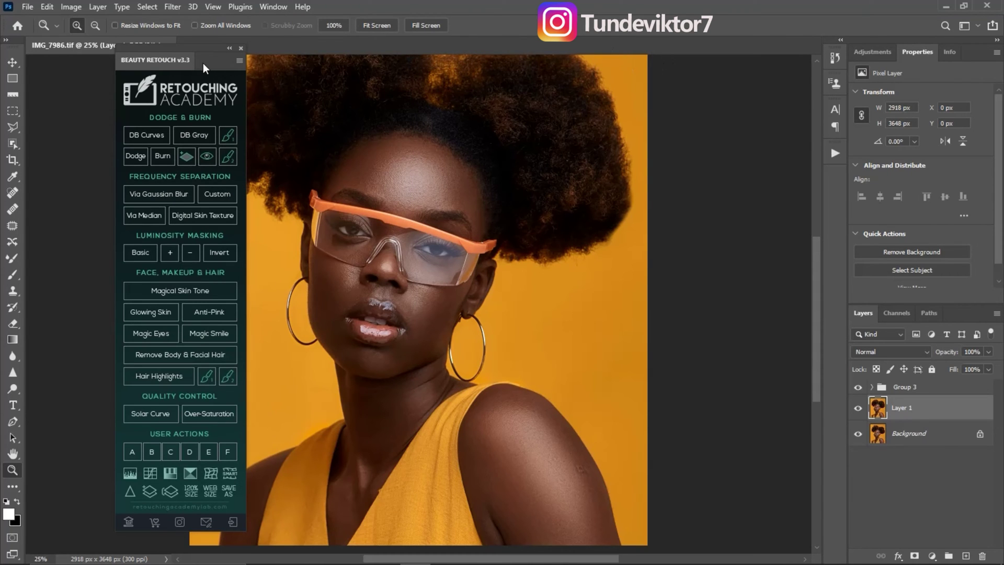
mouse_move(203, 63)
left_mouse_down()
mouse_move(472, 85)
mouse_move(210, 87)
mouse_move(529, 65)
mouse_move(275, 67)
mouse_move(636, 71)
mouse_move(239, 75)
mouse_move(488, 65)
mouse_move(757, 74)
left_mouse_up()
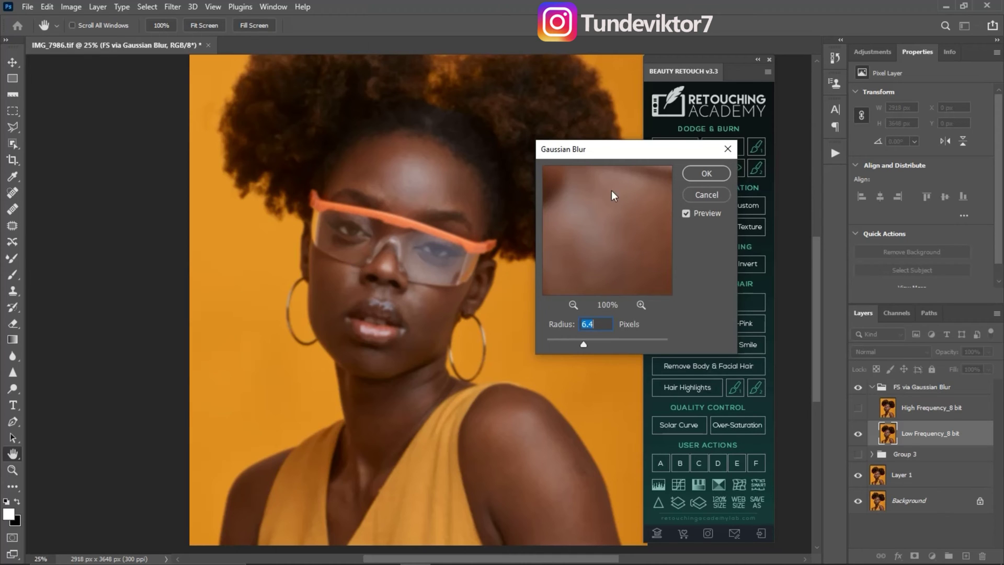
Give the low-frequency layer's Gaussian Blur a radius of 12 pixels and confirm it.
type("12")
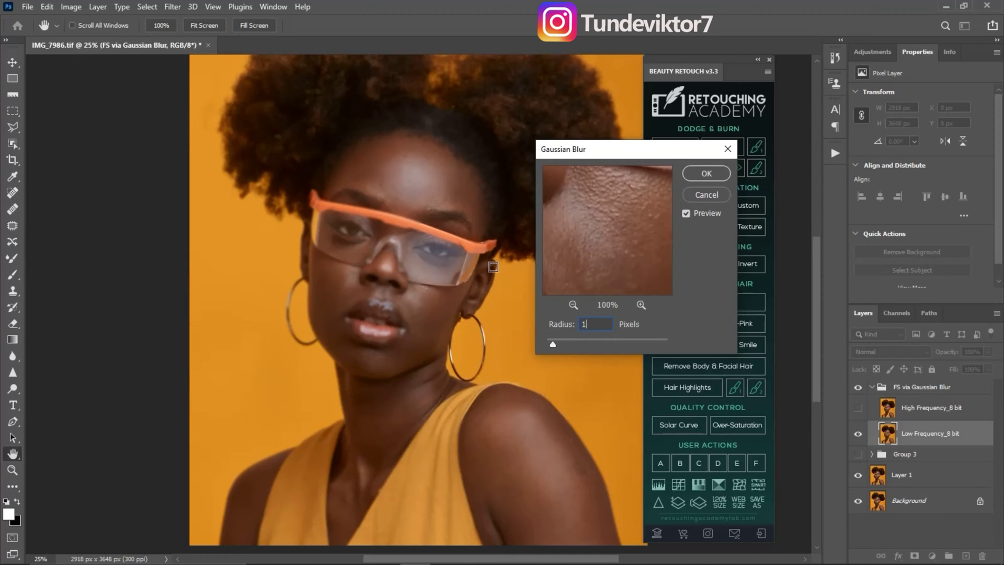
left_click(707, 174)
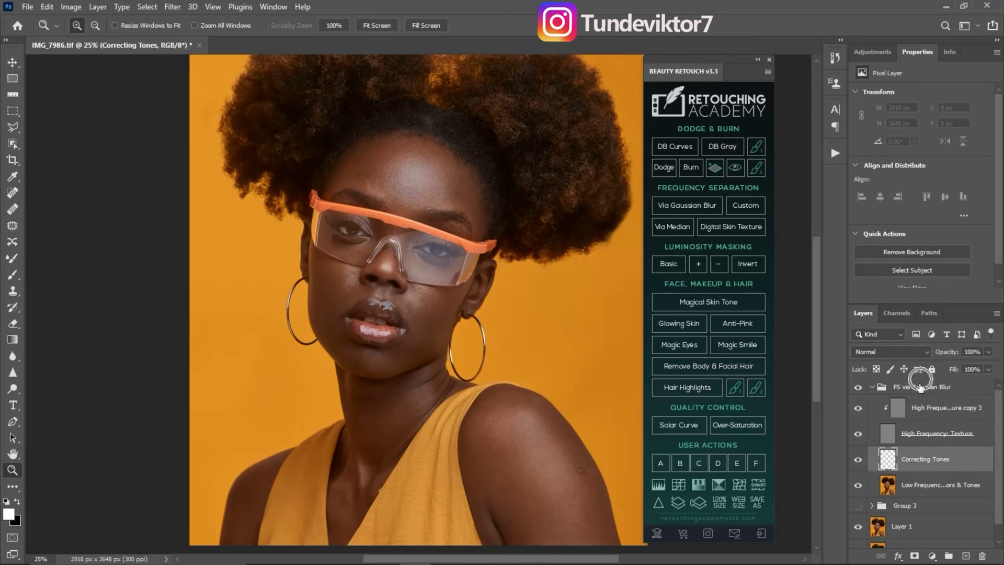
Float the Layers panel beside the portrait and collapse and re-expand the FS via Gaussian Blur group.
left_click_drag(864, 313, 180, 121)
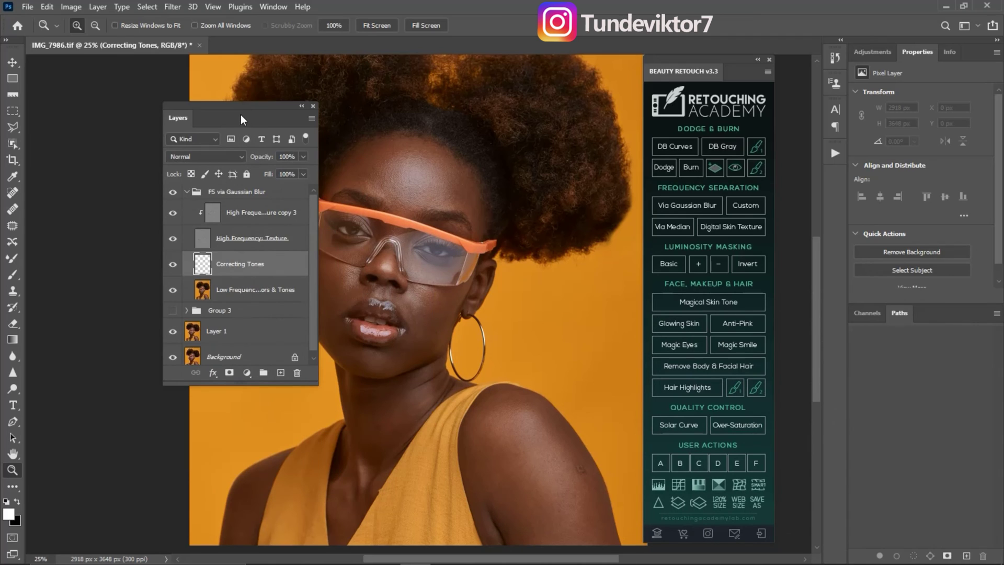
left_click_drag(241, 120, 255, 127)
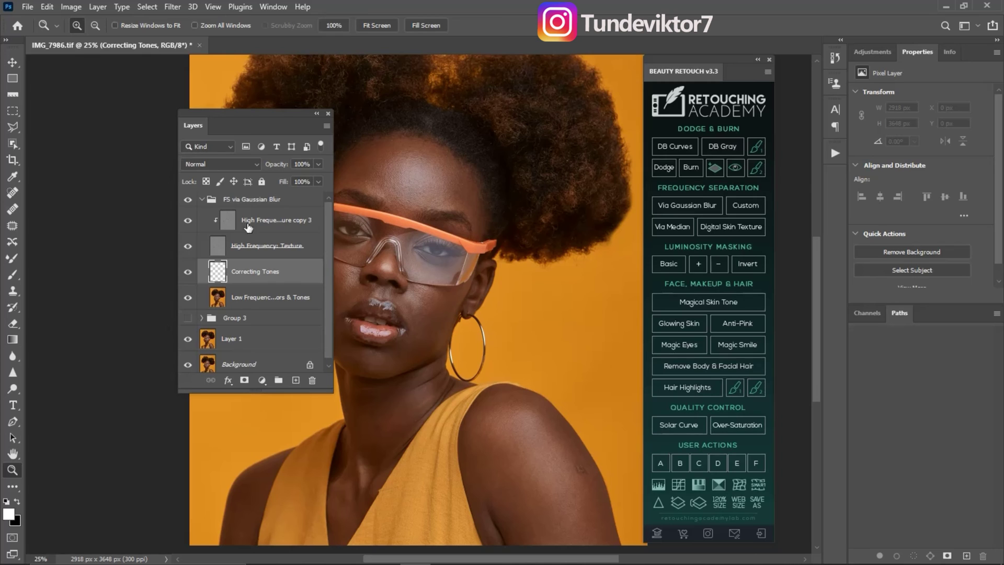
left_click(203, 200)
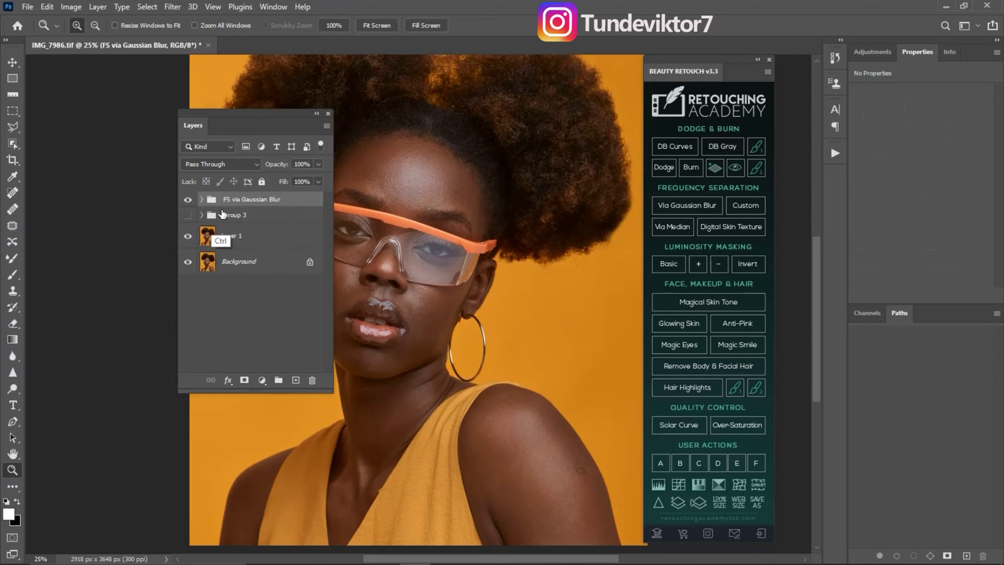
left_click(220, 205)
left_click(202, 199)
Step through the Texture copy 3, Low Frequency and Correcting Tones layers in the group.
left_click(271, 228)
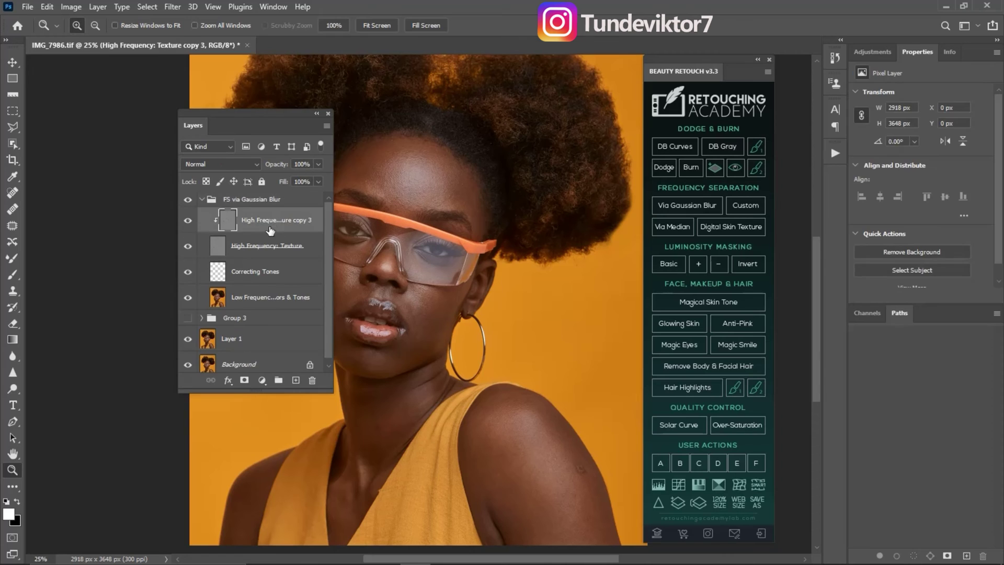
left_click(246, 200)
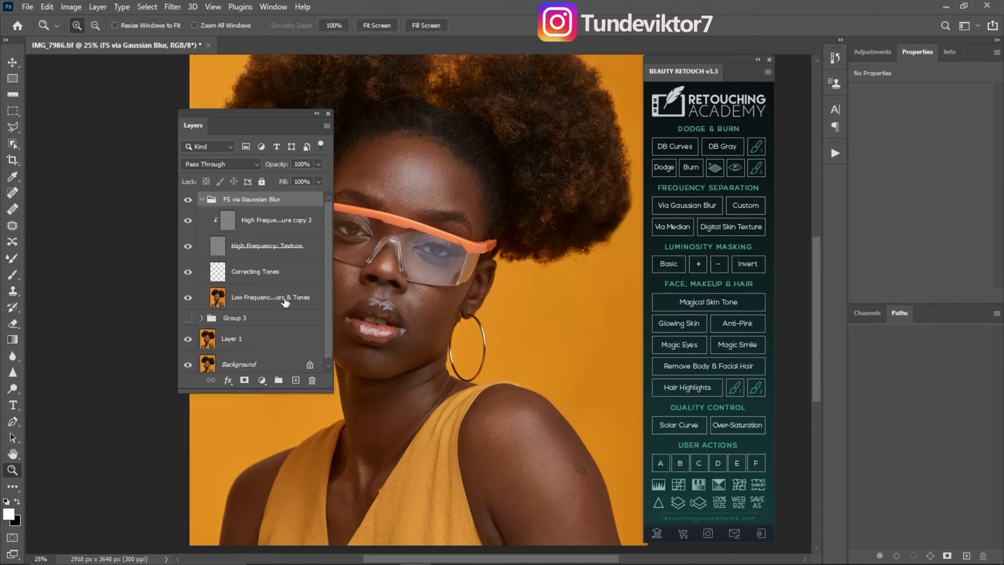
left_click(252, 303)
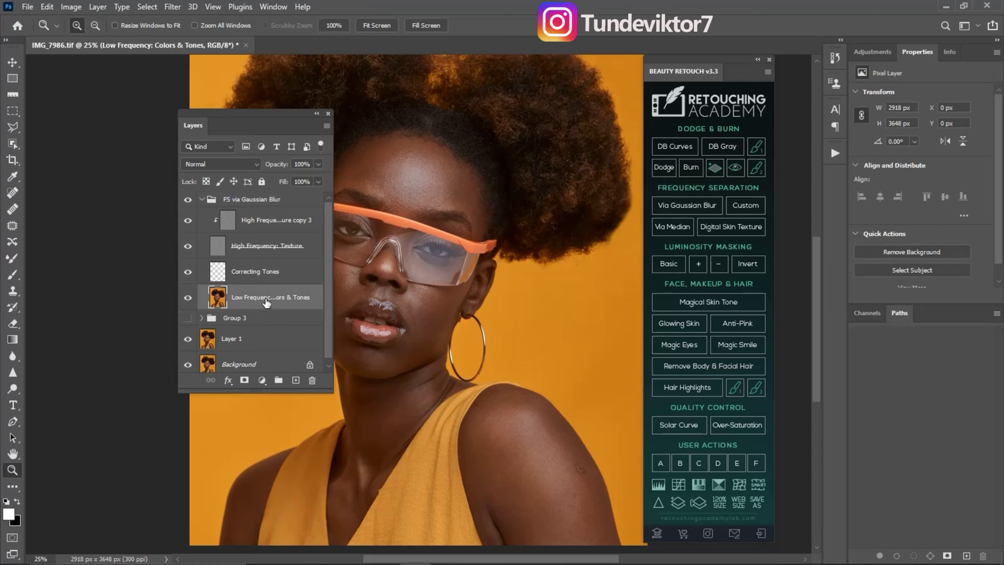
left_click(251, 273)
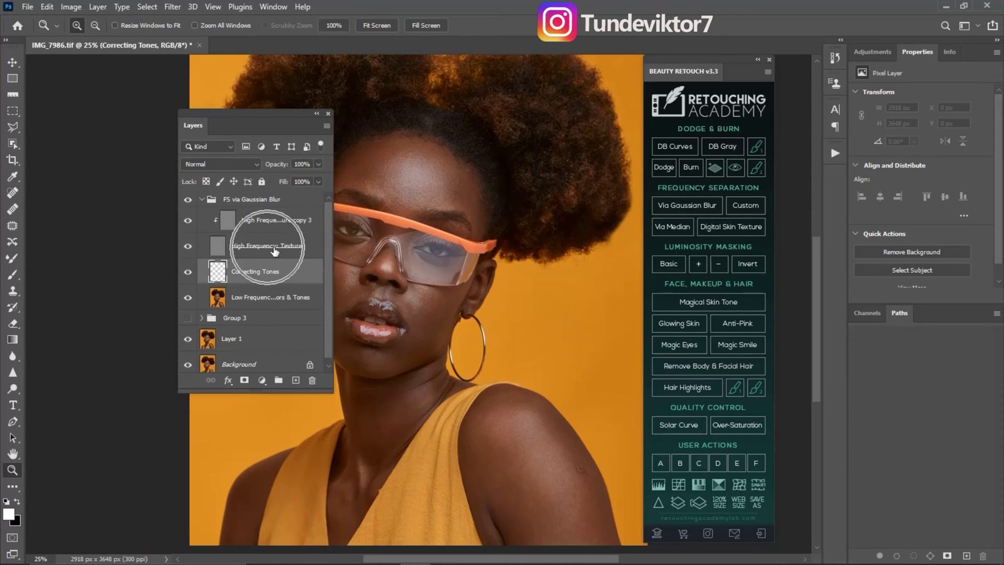
left_click_drag(273, 253, 280, 240)
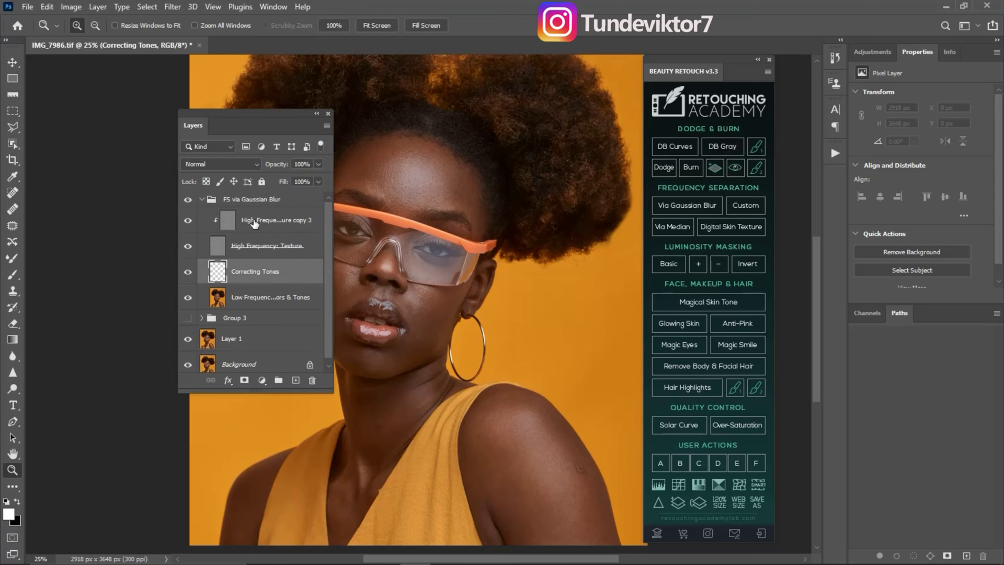
key("alt+bracketleft")
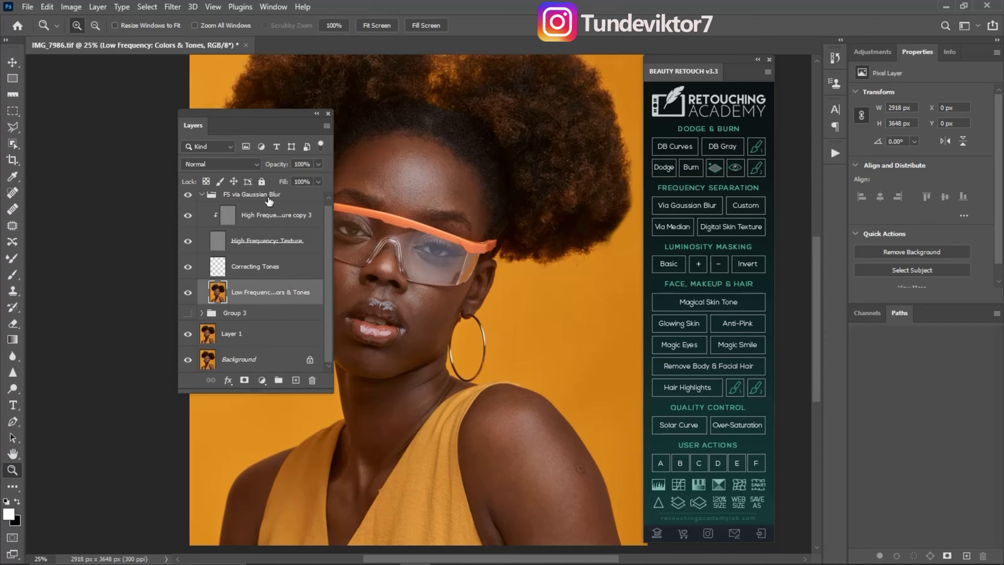
left_click(220, 292)
left_click(263, 294)
left_click(266, 302)
left_click(188, 243)
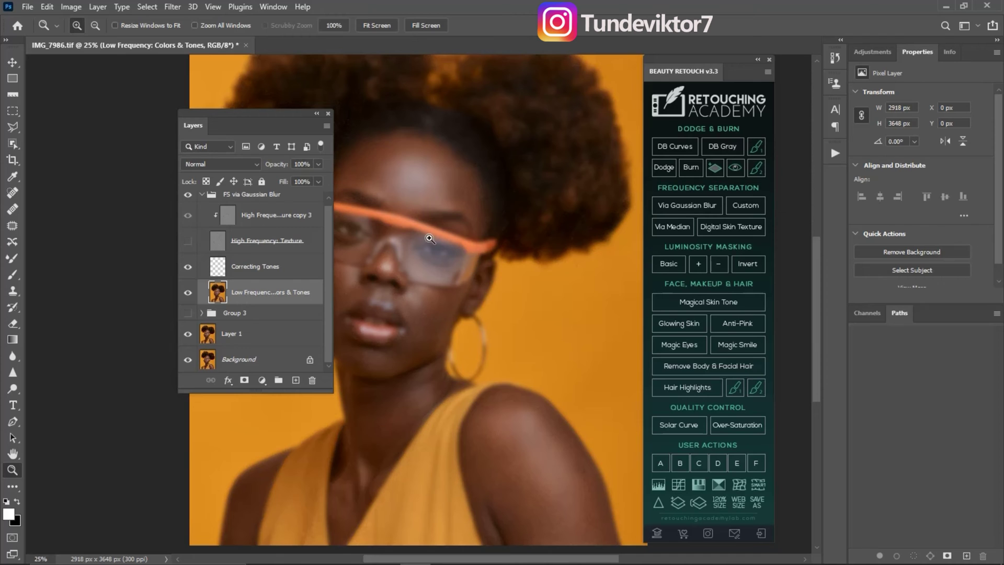
left_click(188, 242)
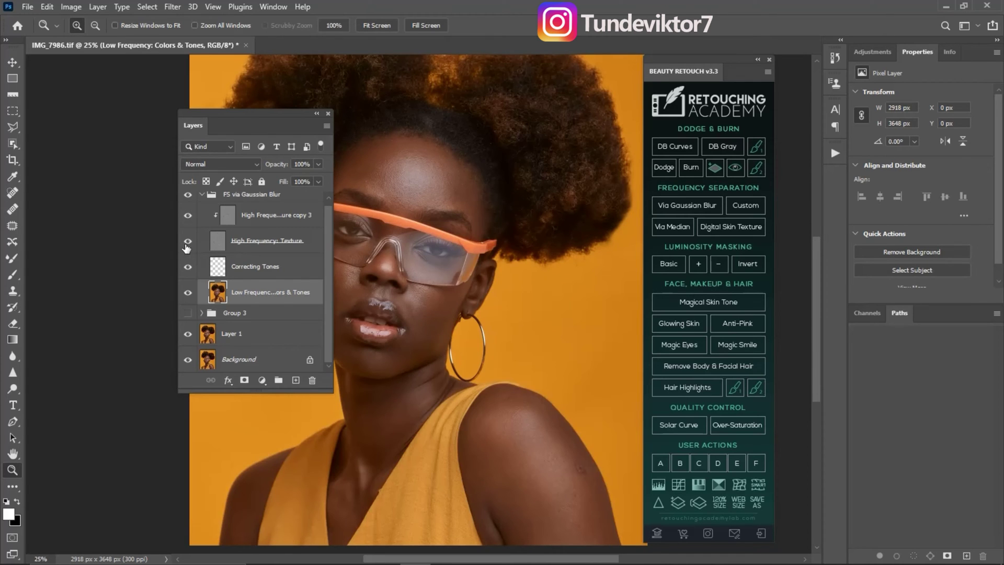
left_click(251, 272)
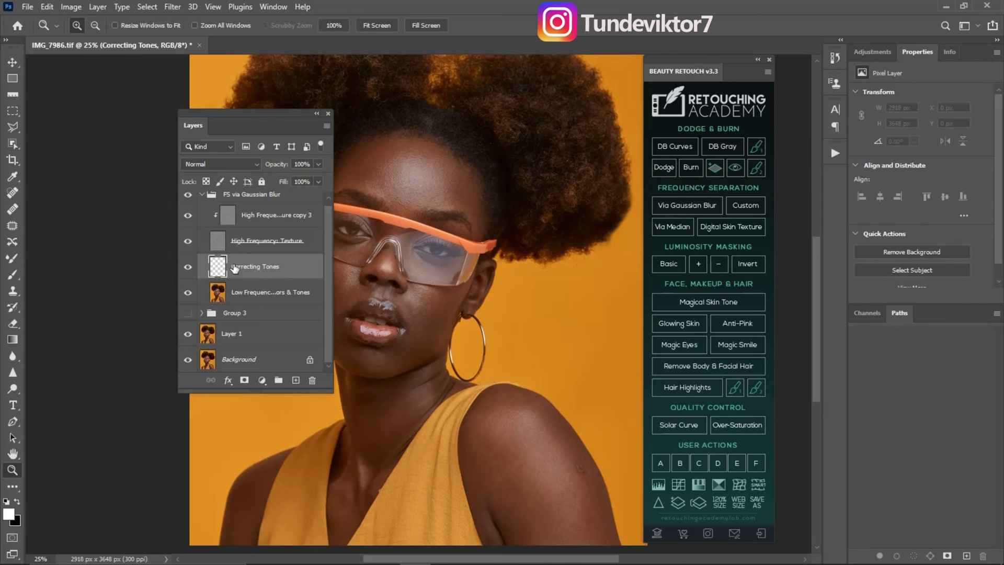
left_click_drag(270, 271, 312, 379)
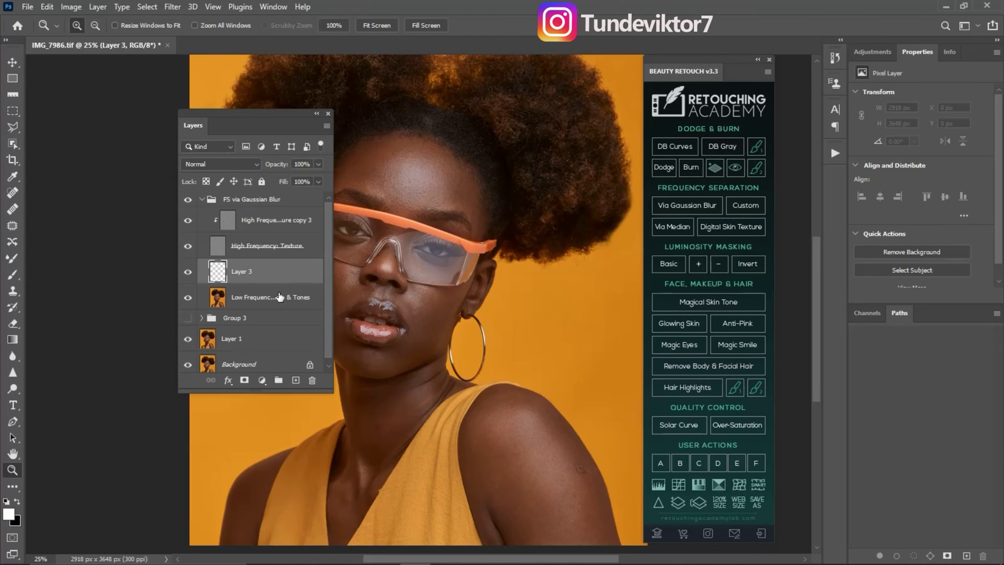
key("ctrl+z")
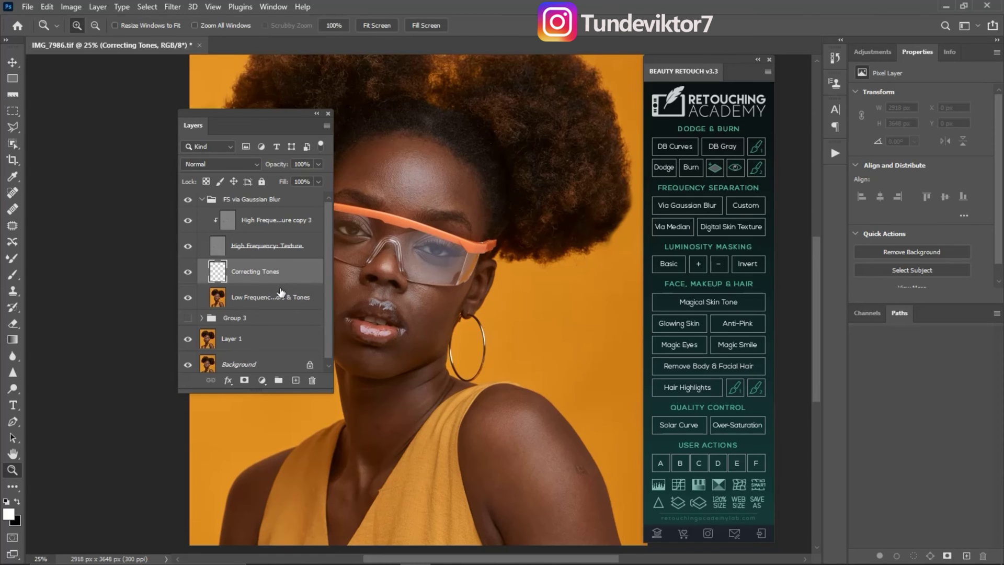
key("alt+bracketright")
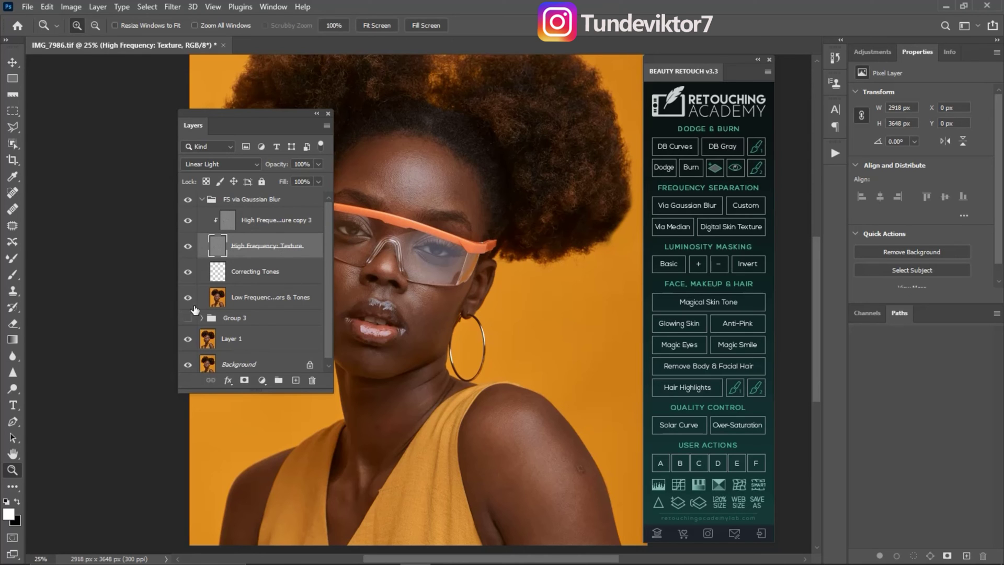
left_click(187, 298)
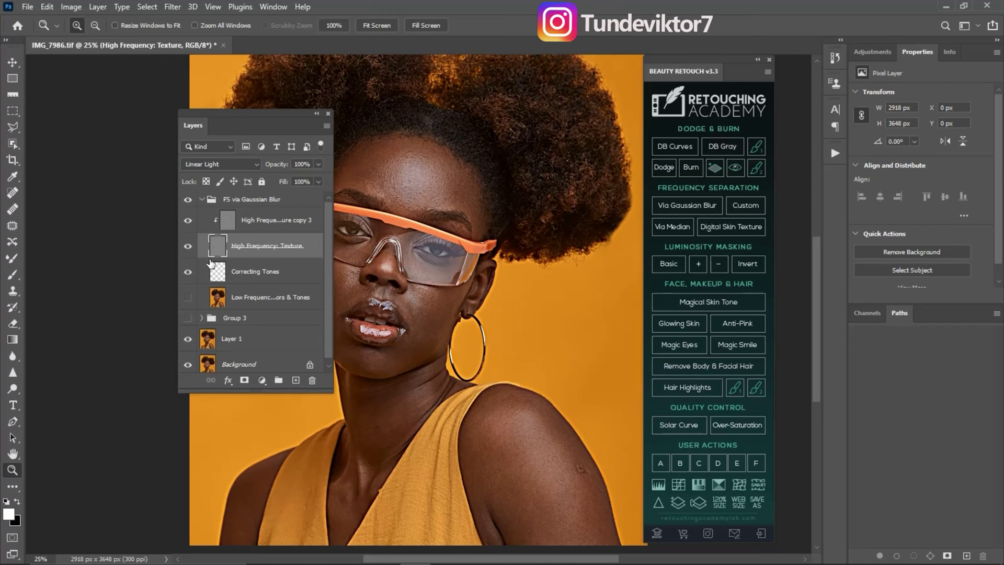
left_click_drag(250, 268, 240, 229)
left_click_drag(229, 257, 212, 163)
left_click(227, 222)
left_click(228, 222)
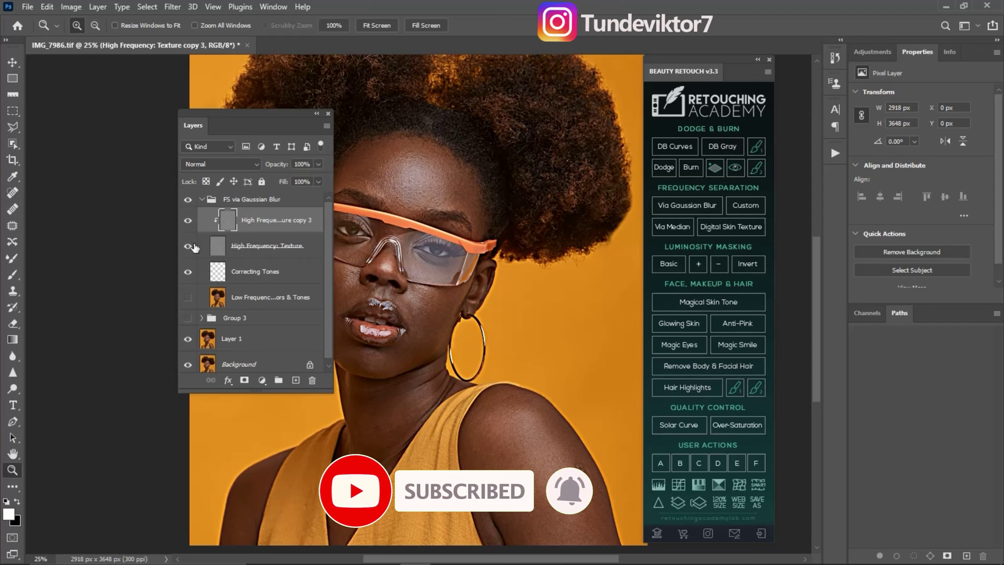
left_click(231, 247)
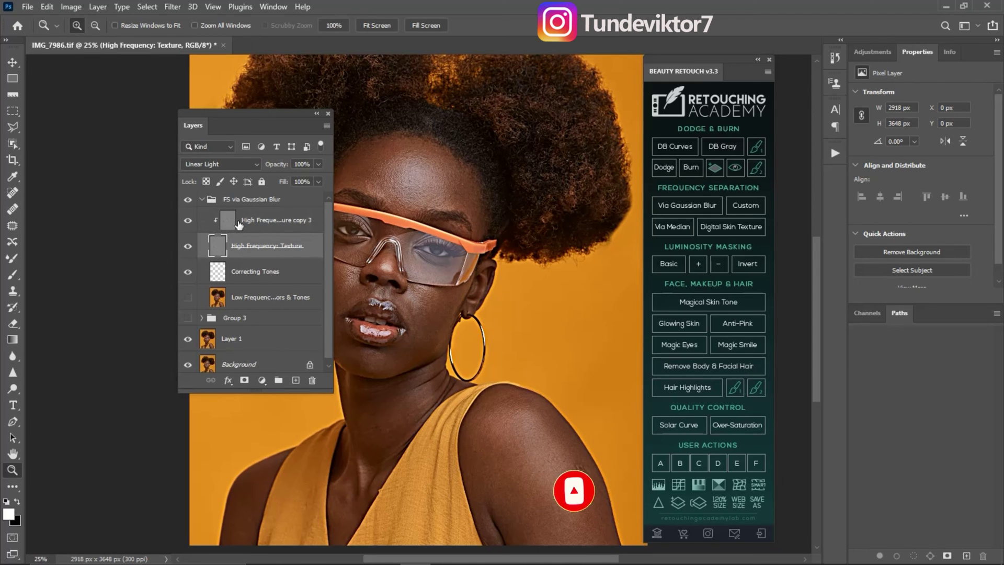
left_click(187, 220)
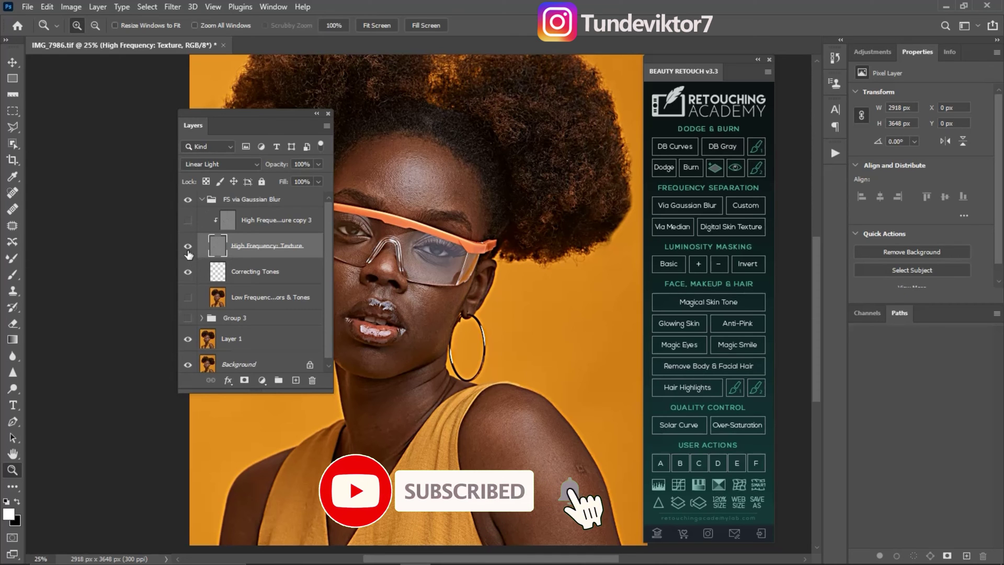
left_click(189, 249)
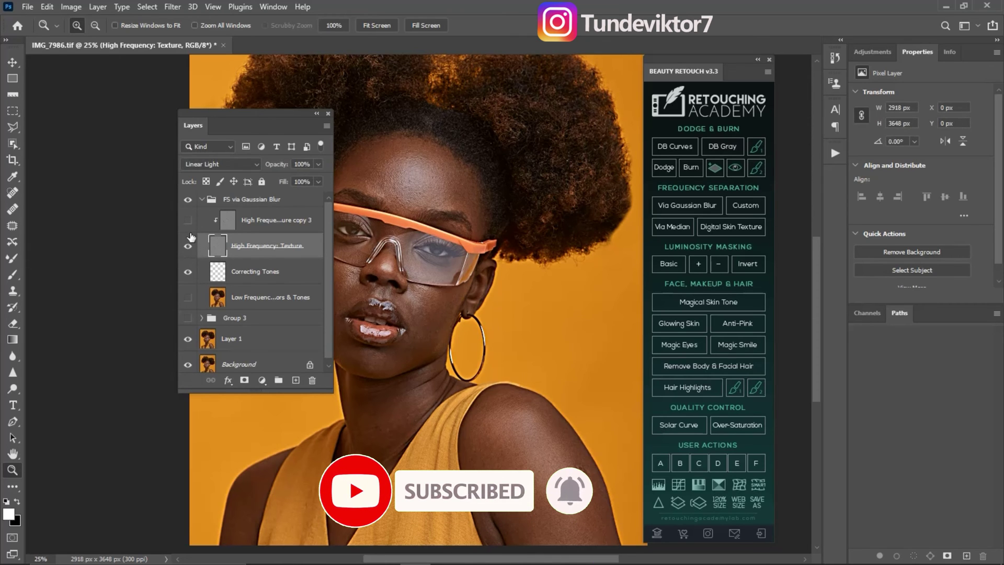
left_click(188, 247)
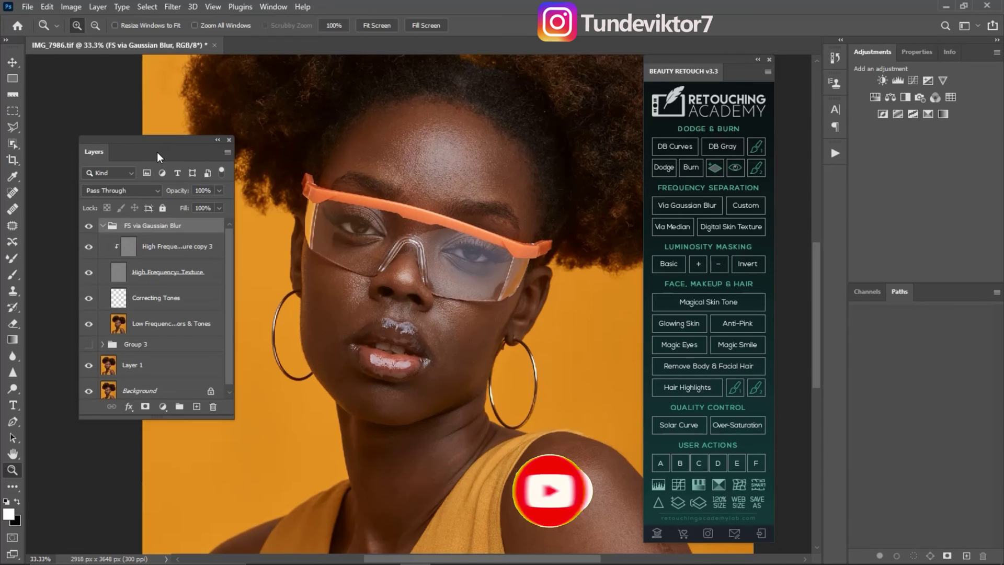
Select High Frequency: Texture copy 3, zoom to 66.7% on the forehead, and pick Clone Stamp.
left_click_drag(157, 152, 188, 148)
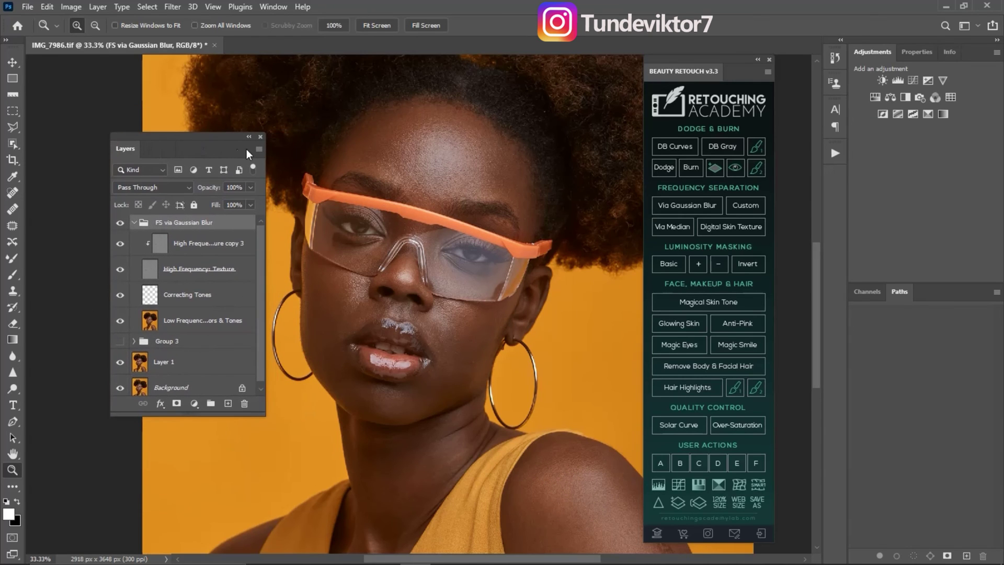
left_click(169, 252)
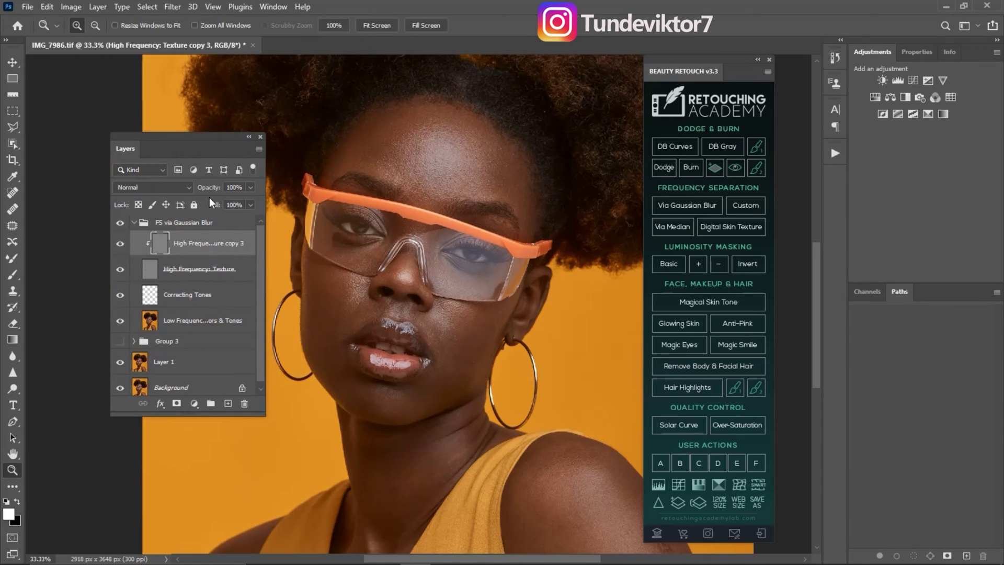
left_click(442, 189)
left_click(427, 209, "alt")
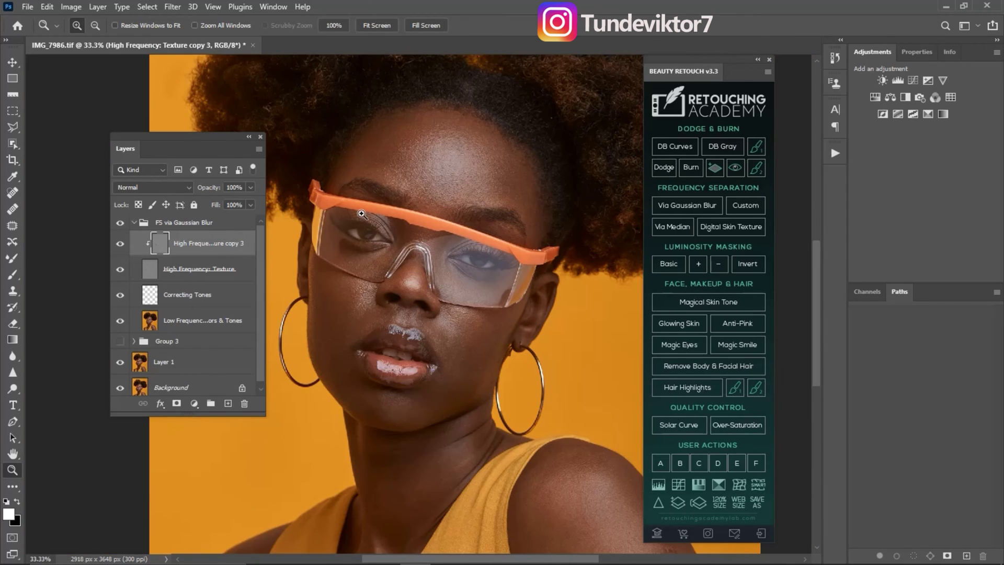
left_click(434, 184)
left_click(449, 219, "alt")
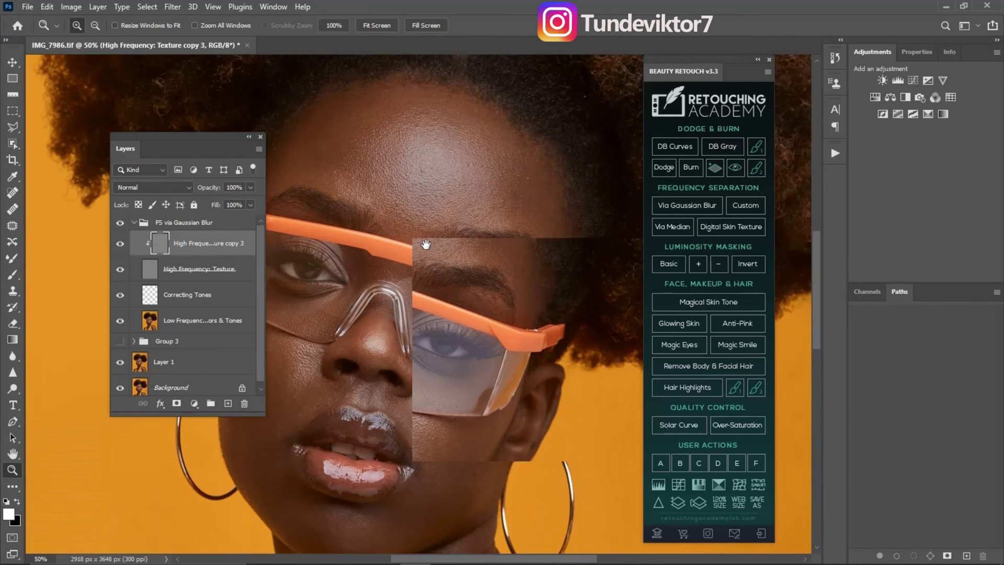
left_click(409, 209)
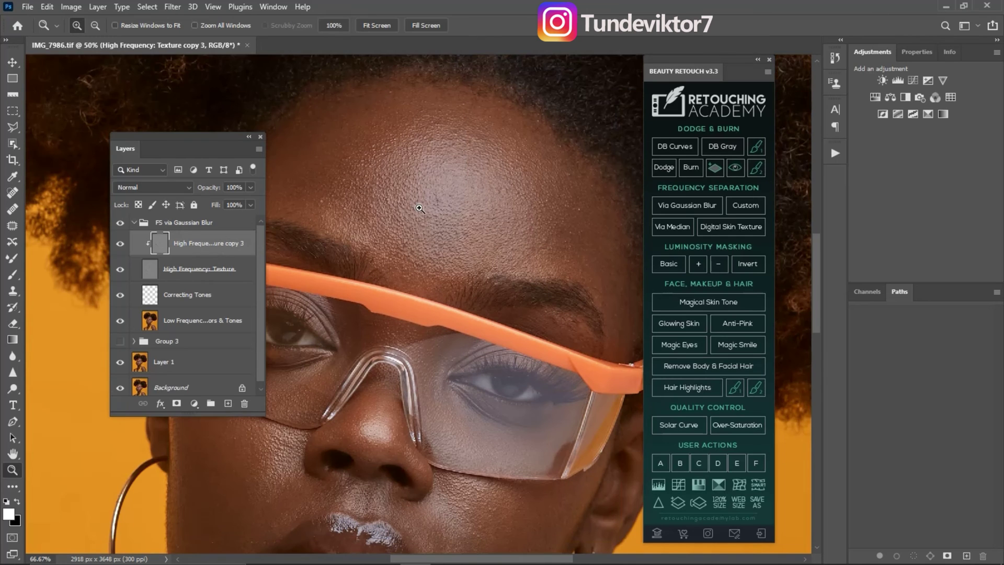
left_click(448, 224)
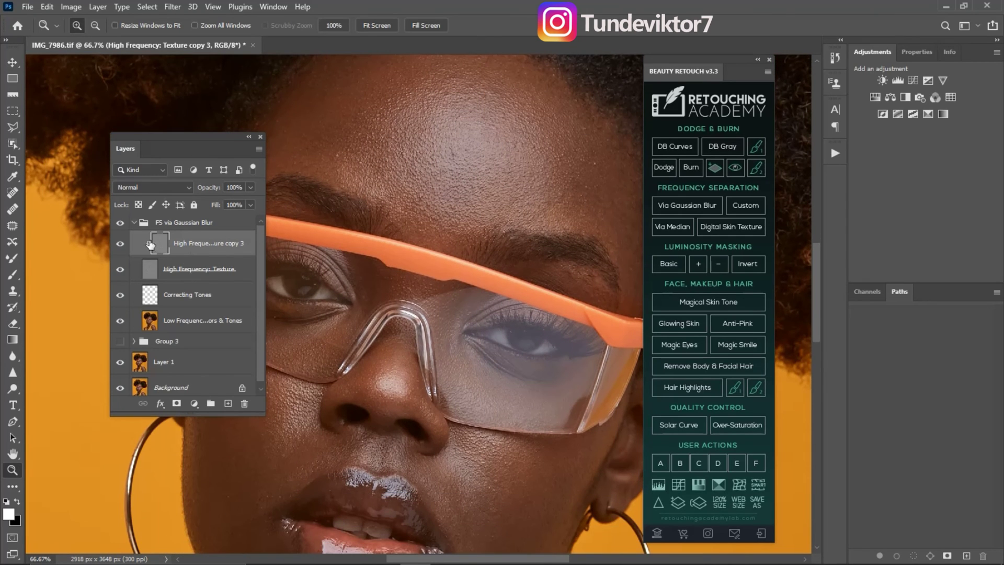
key("ctrl")
left_click(13, 292)
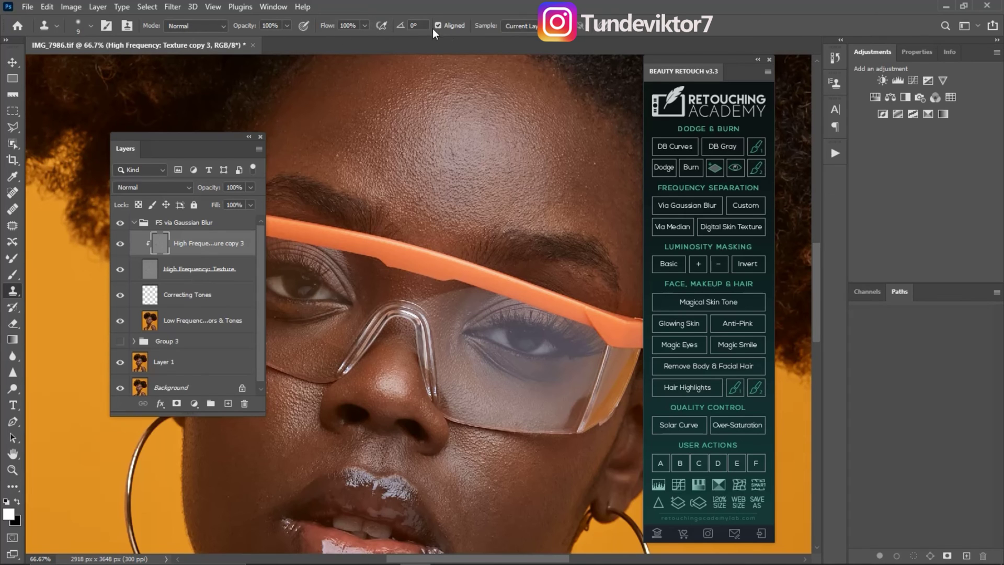
left_click(529, 26)
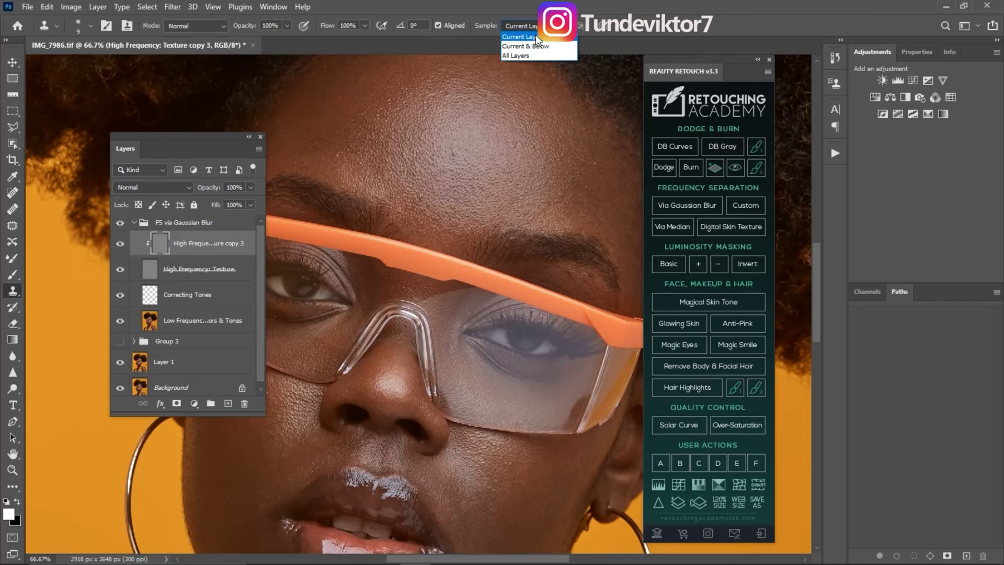
left_click(536, 36)
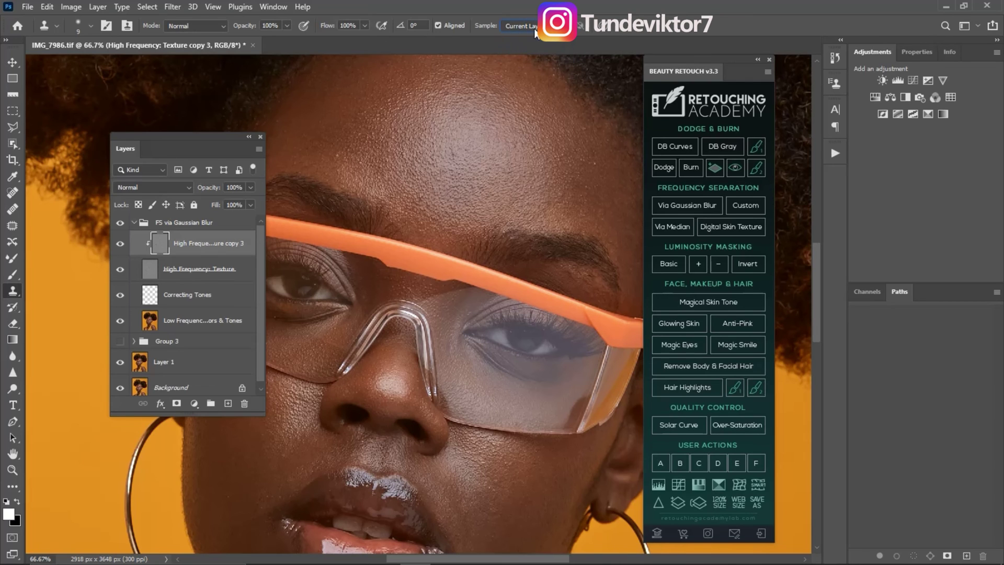
left_click(532, 27)
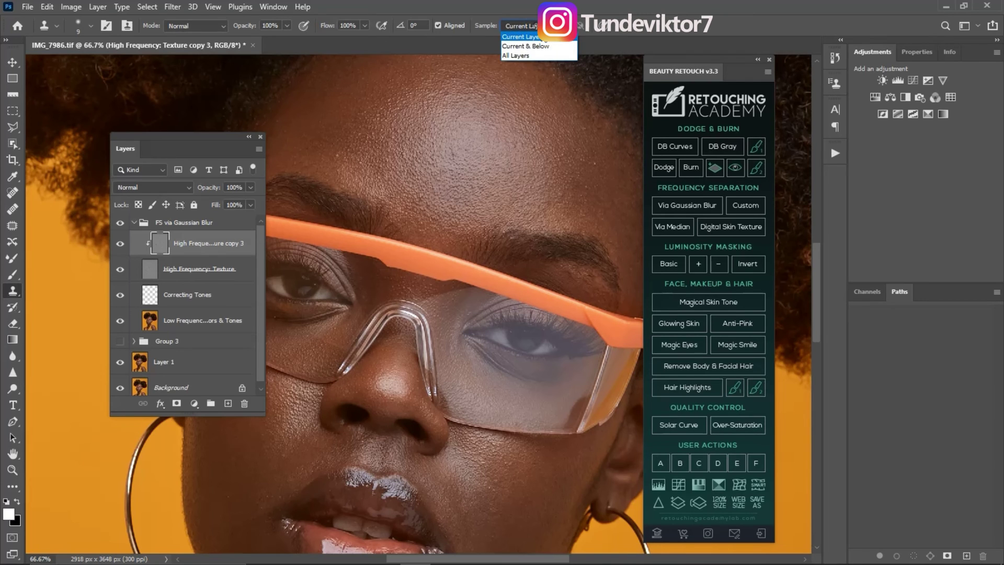
left_click(540, 47)
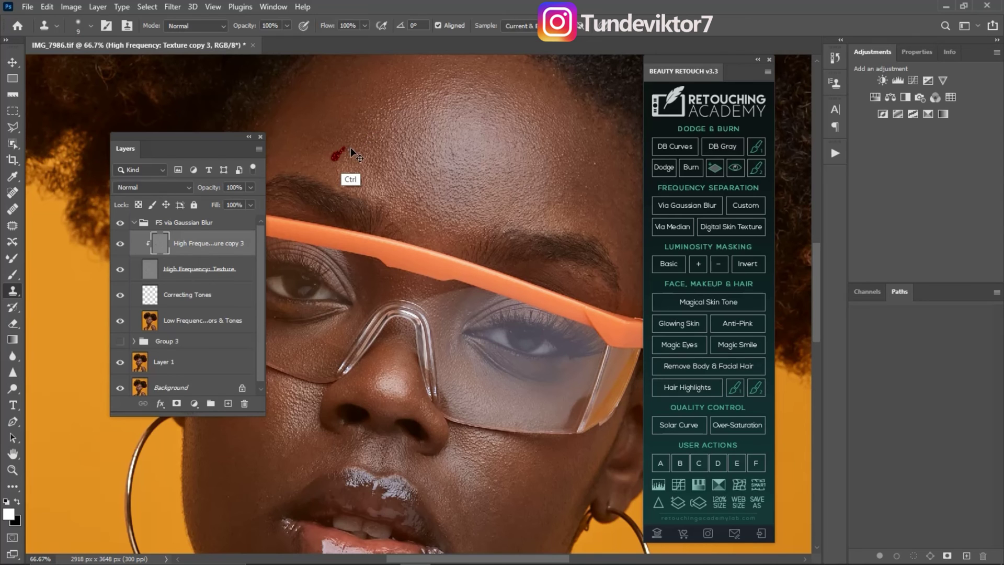
left_click(519, 25)
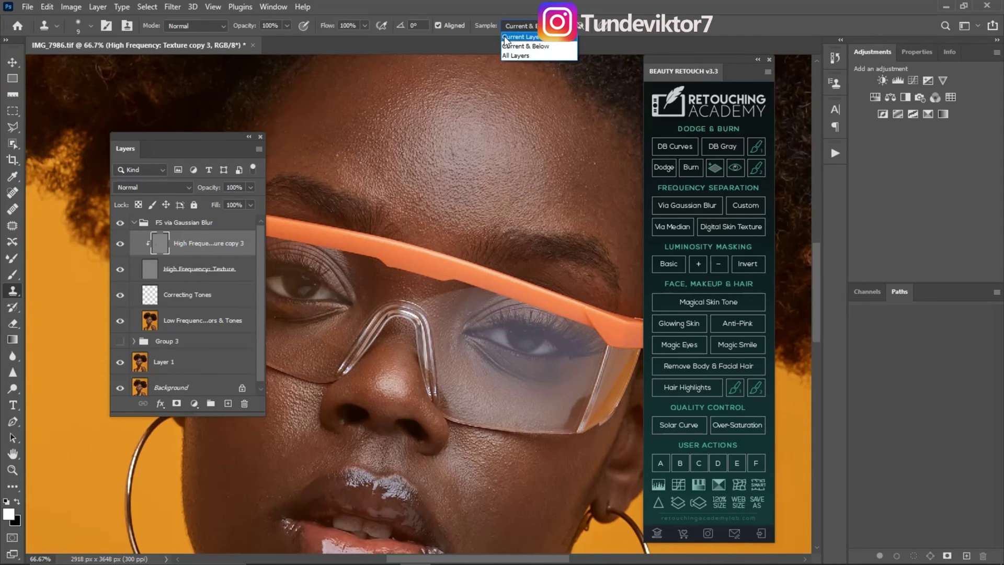
left_click(520, 37)
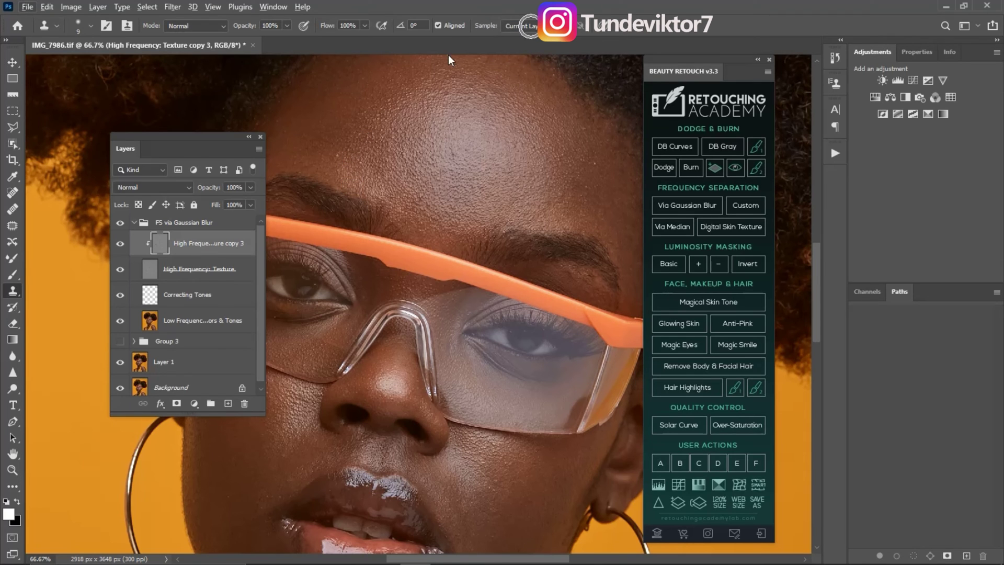
key("alt")
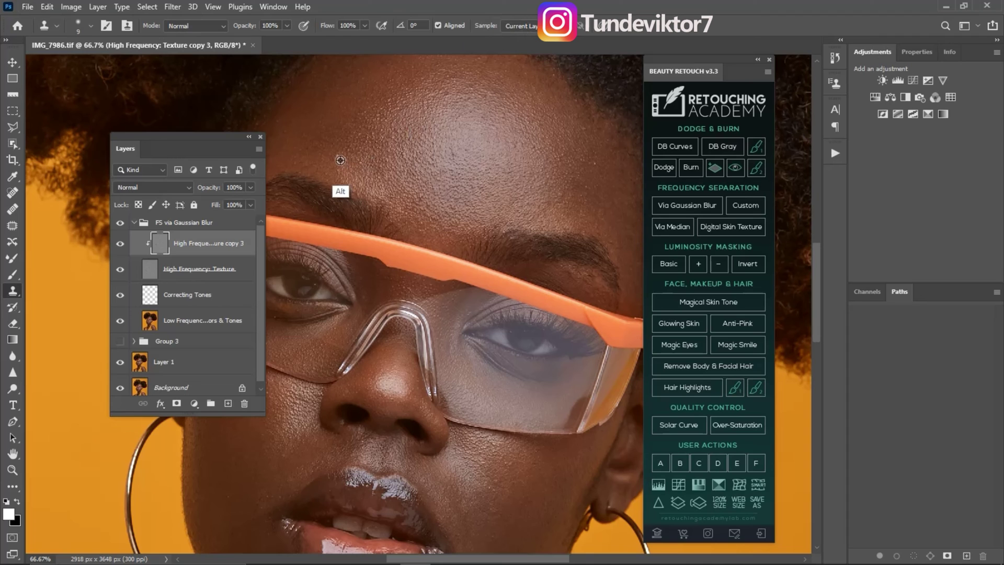
Set a clone source on clean forehead skin and pan across the forehead and lower face.
left_click(340, 160, "alt")
left_click_drag(547, 150, 538, 218)
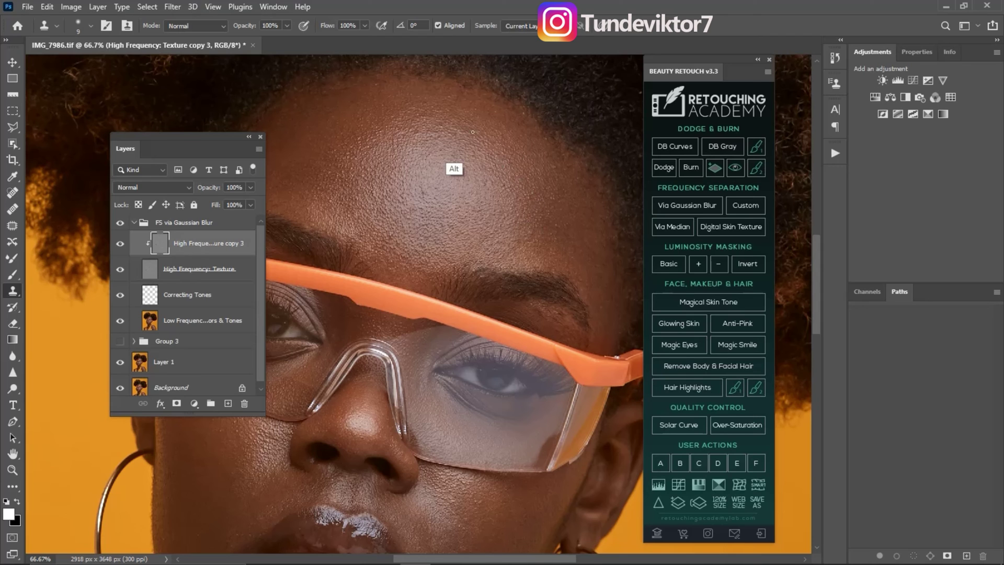
key("alt")
mouse_move(479, 197)
left_mouse_down()
mouse_move(478, 141)
mouse_move(440, 180)
left_mouse_up()
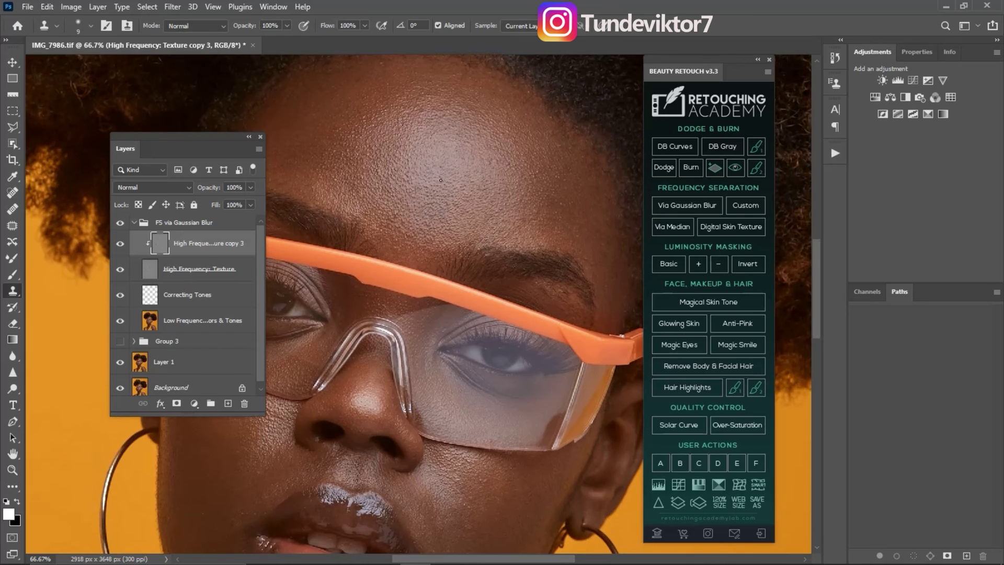
left_click_drag(534, 220, 492, 171)
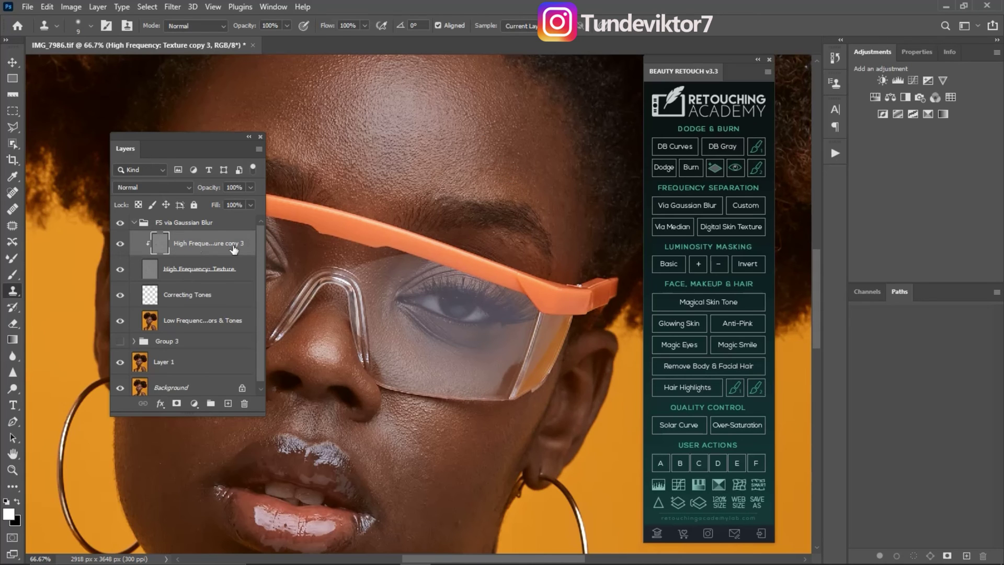
key("ctrl")
Zoom out to 50% to see the whole face and select the Correcting Tones layer.
left_click_drag(465, 314, 507, 288)
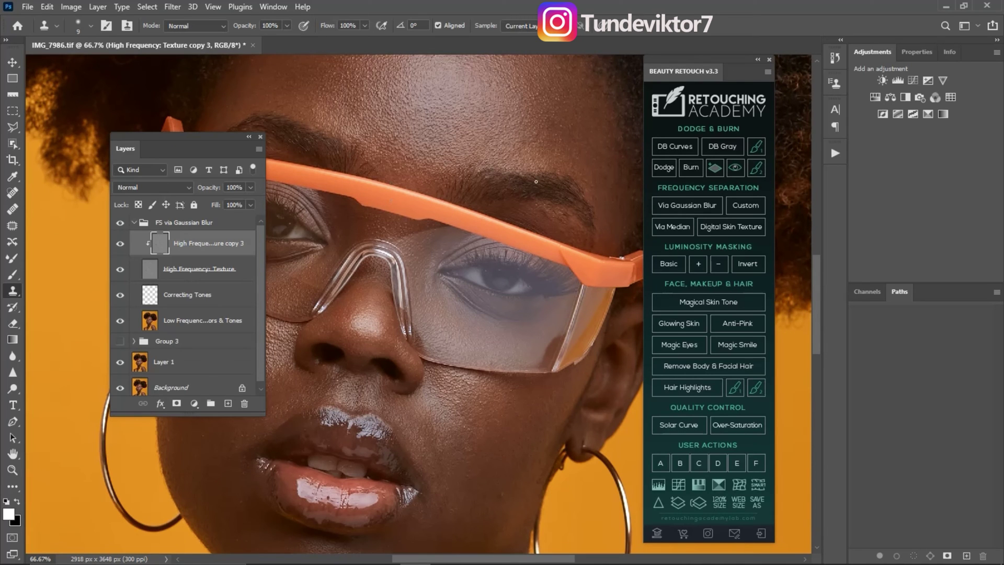
left_click_drag(383, 135, 497, 252)
left_click(444, 257, "alt+space")
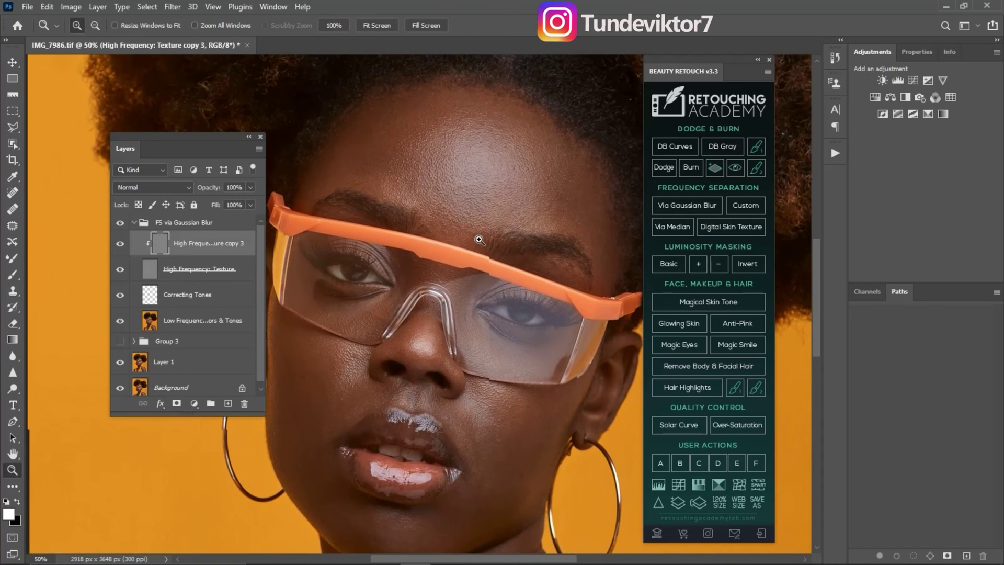
left_click(203, 294)
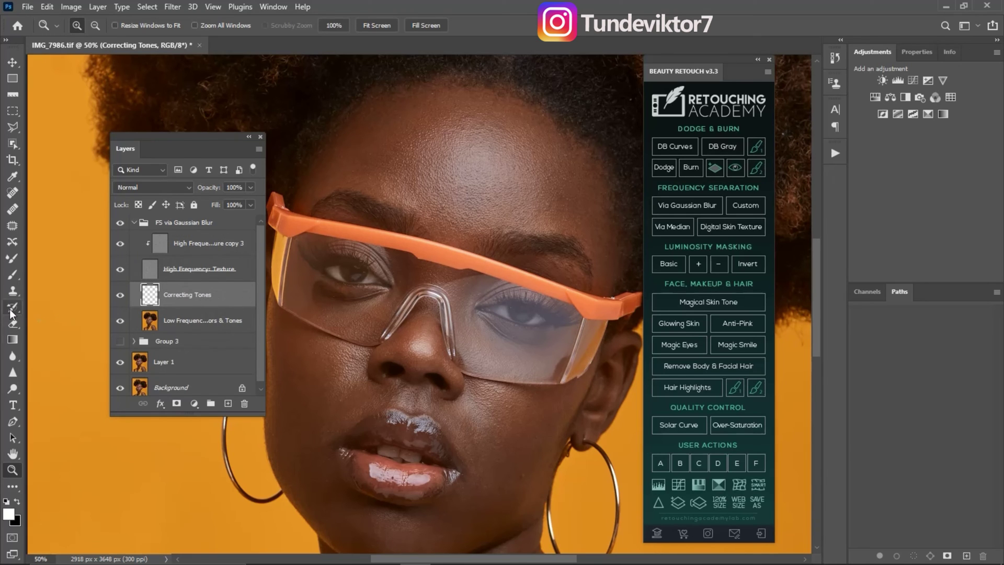
Set up an 80 px Soft Round Mixer Brush, cleaned after each stroke, with the Custom preset.
left_click(12, 258)
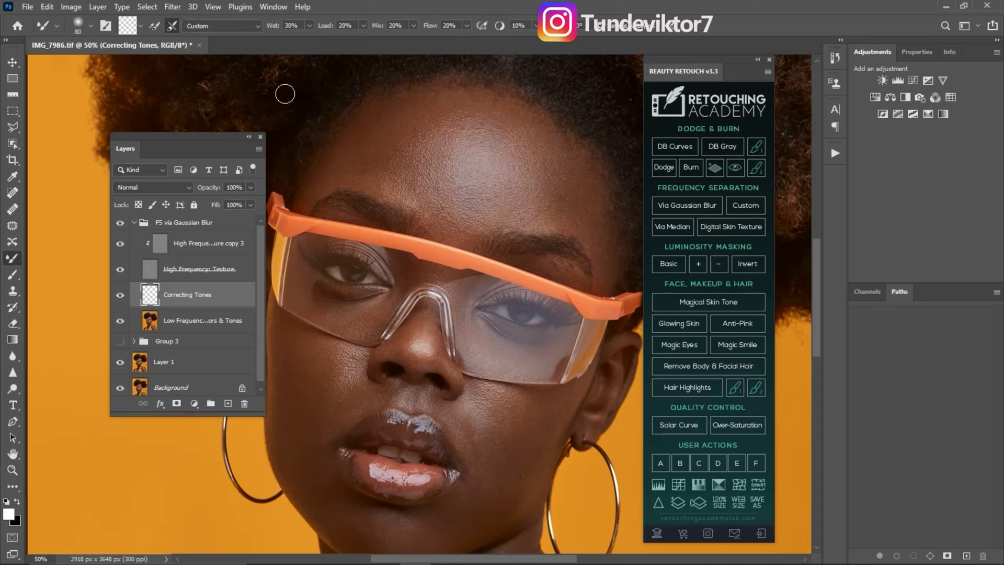
left_click(89, 25)
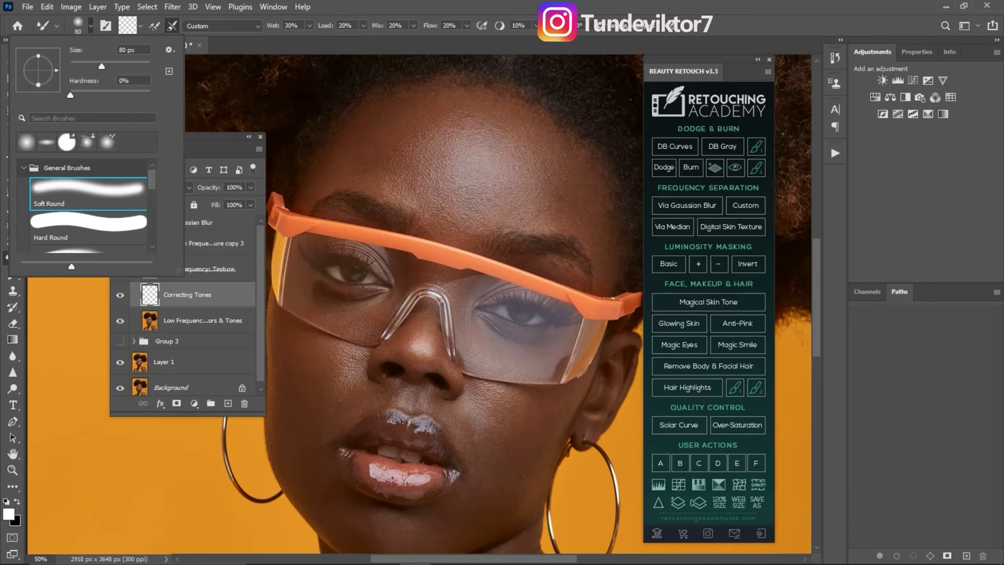
left_click(87, 198)
left_click(167, 31)
left_click(140, 26)
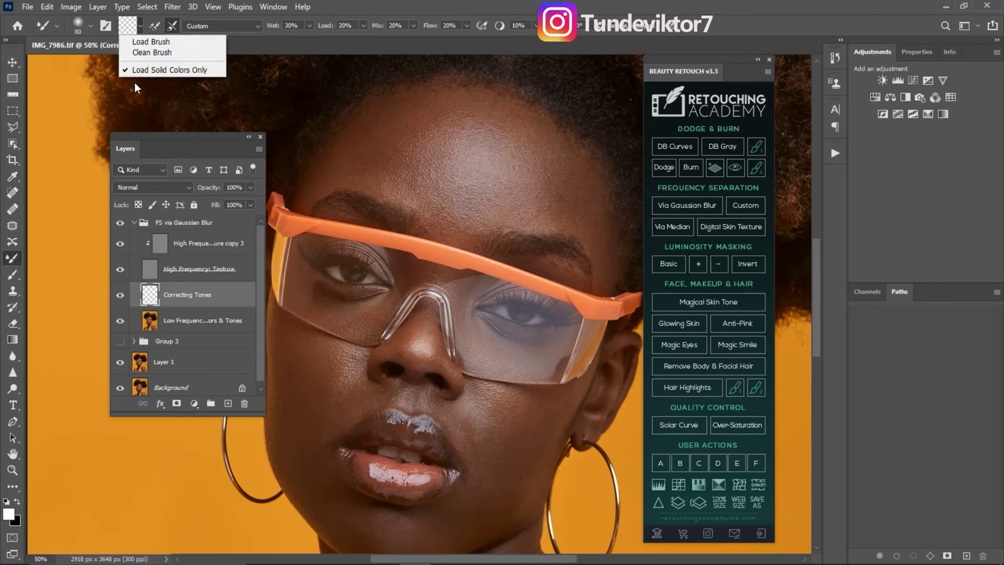
left_click(149, 53)
left_click(173, 25)
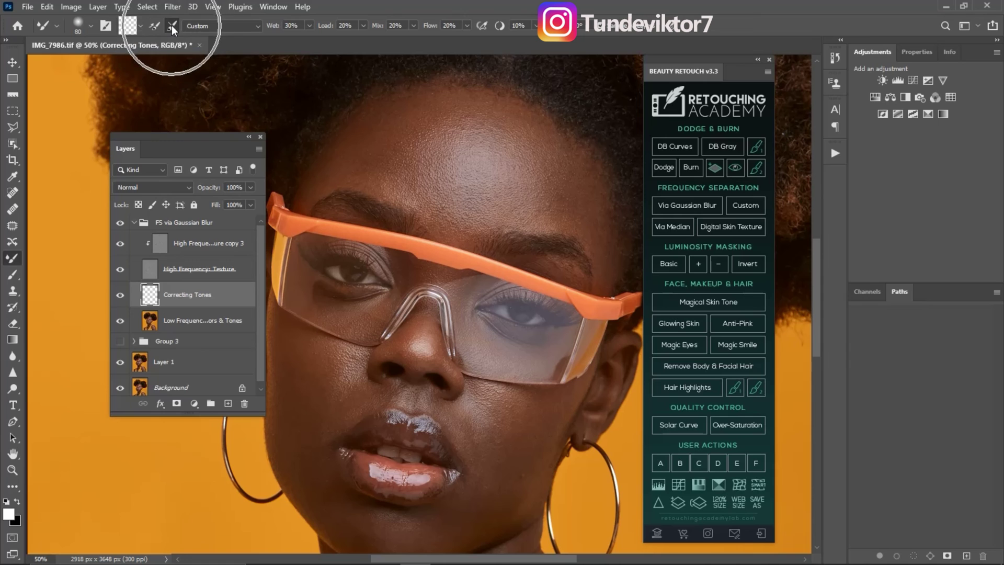
left_click(234, 28)
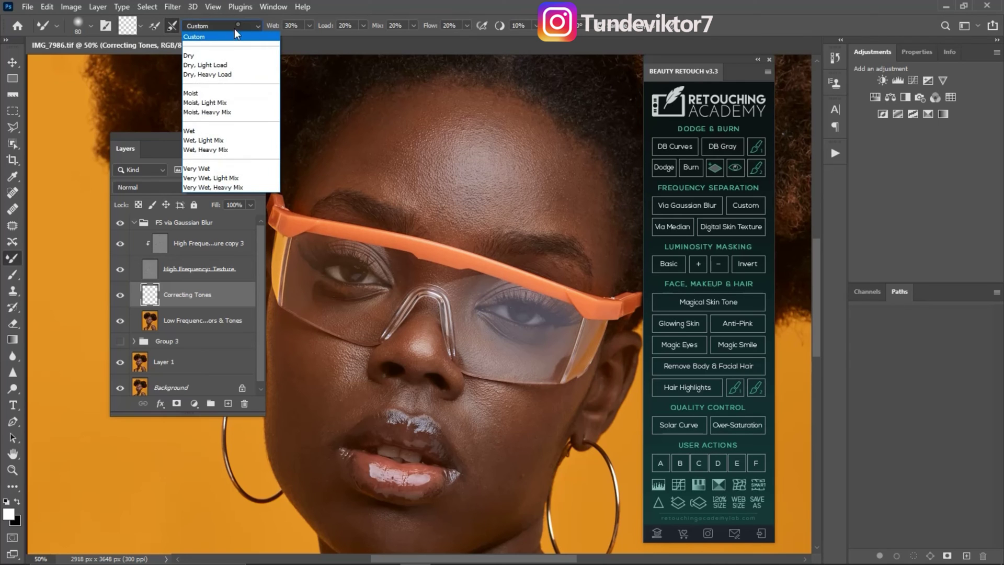
left_click(233, 38)
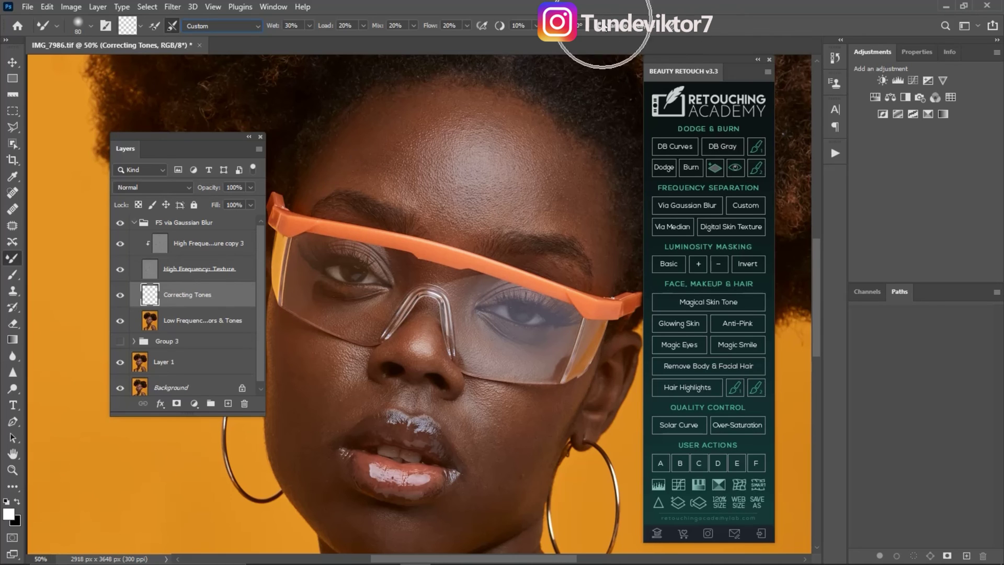
left_click(173, 302)
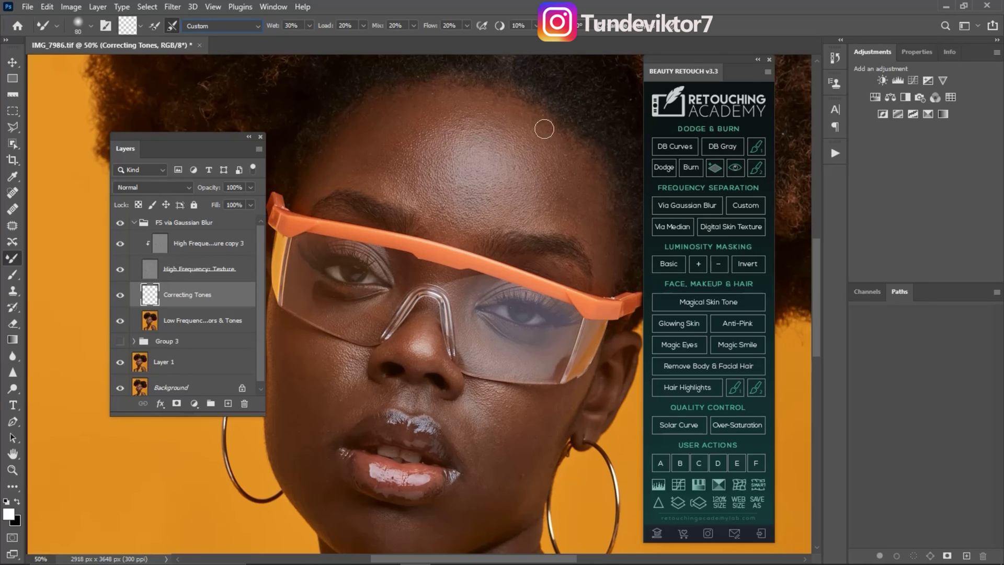
left_click(166, 269)
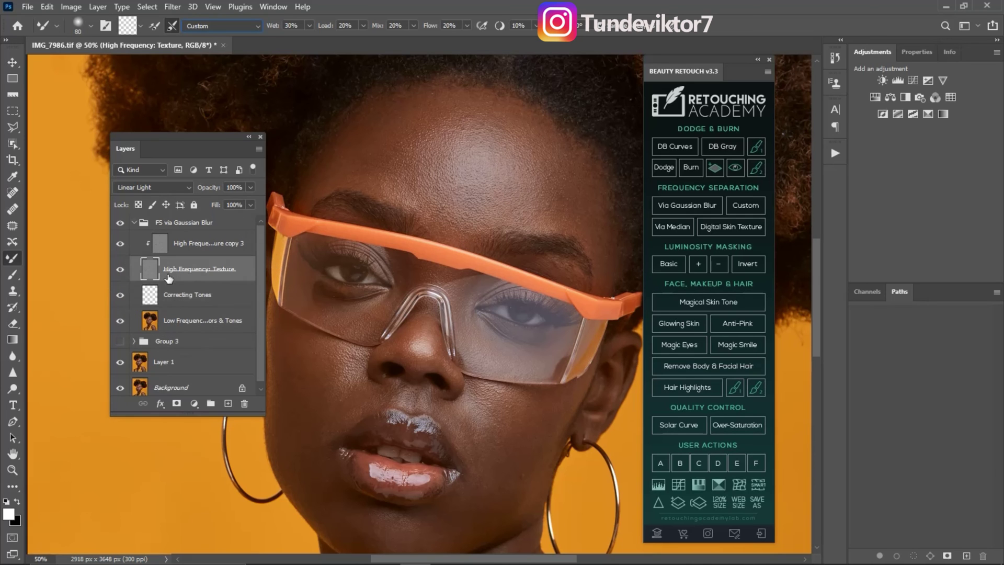
left_click(121, 270)
left_click(121, 271)
left_click(121, 271)
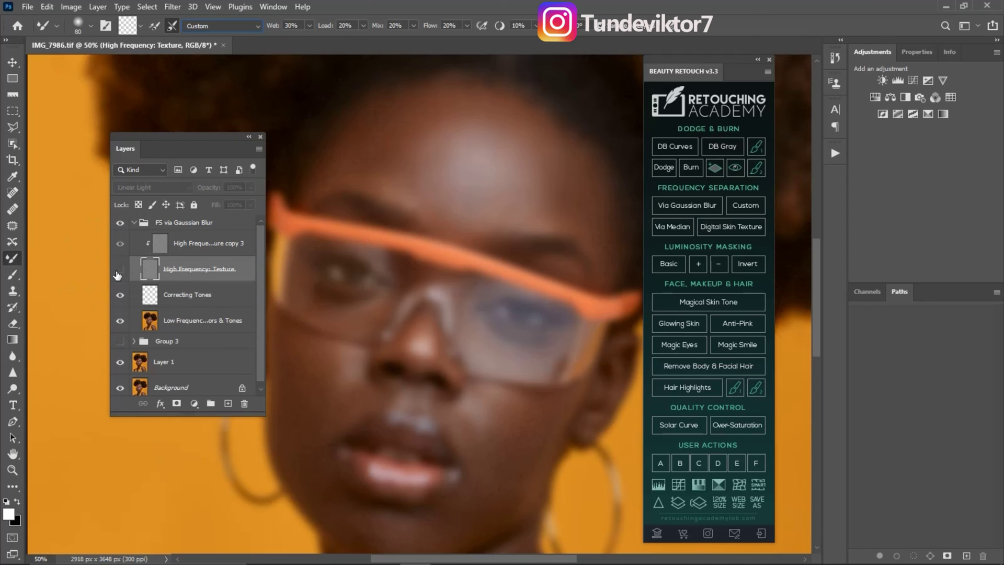
left_click(187, 297)
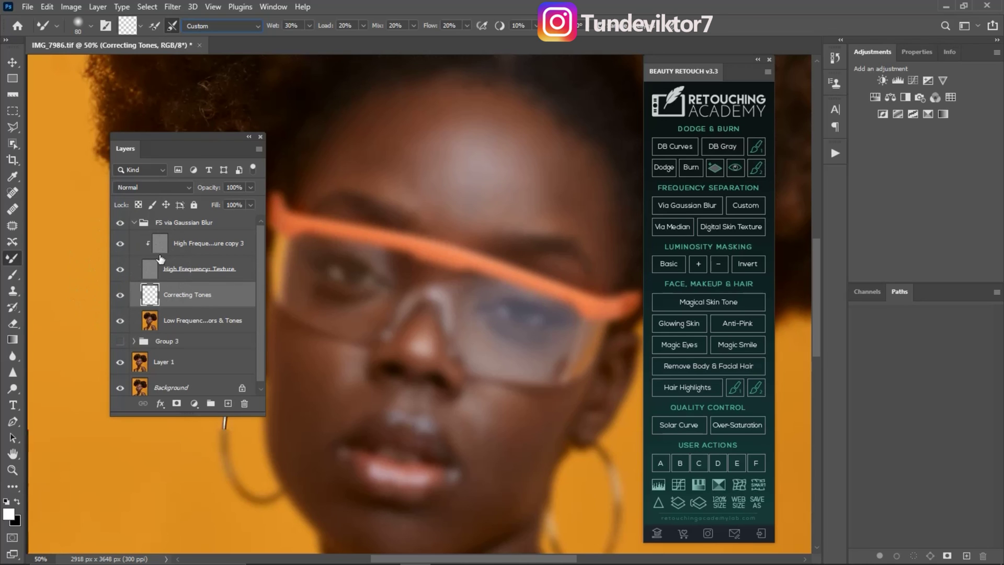
left_click(120, 269)
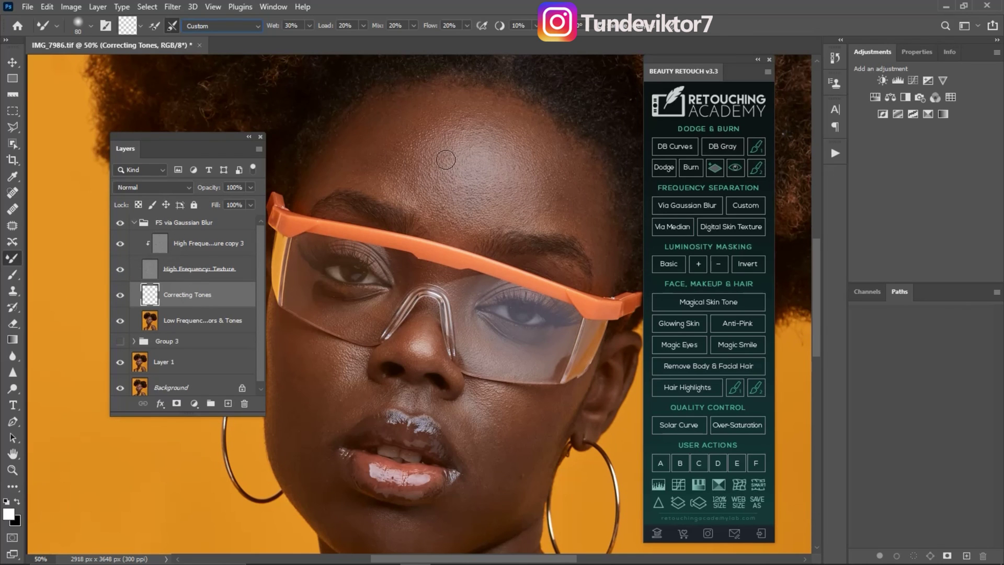
Blend forehead tones with an enlarged mixer brush, shrink it to 150 px, then check the texture layer.
key("bracketright")
key("bracketright")
key("bracketright")
key("bracketright")
key("bracketright")
key("bracketright")
key("bracketright")
key("bracketright")
mouse_move(450, 170)
left_mouse_down()
mouse_move(420, 150)
mouse_move(378, 150)
mouse_move(384, 135)
mouse_move(427, 155)
mouse_move(433, 147)
mouse_move(354, 150)
mouse_move(413, 115)
mouse_move(492, 132)
mouse_move(495, 169)
mouse_move(532, 182)
mouse_move(530, 193)
mouse_move(566, 163)
mouse_move(575, 194)
mouse_move(560, 186)
mouse_move(572, 172)
mouse_move(460, 105)
mouse_move(372, 125)
mouse_move(415, 129)
mouse_move(352, 158)
mouse_move(476, 176)
mouse_move(389, 161)
mouse_move(403, 200)
left_mouse_up()
key("bracketleft")
key("bracketleft")
key("bracketleft")
key("bracketleft")
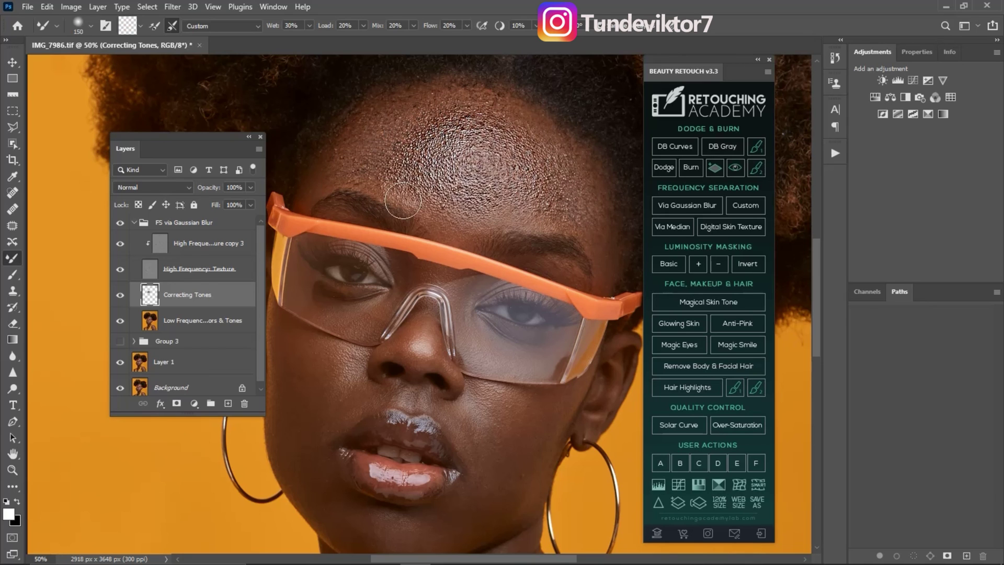
left_click(152, 271)
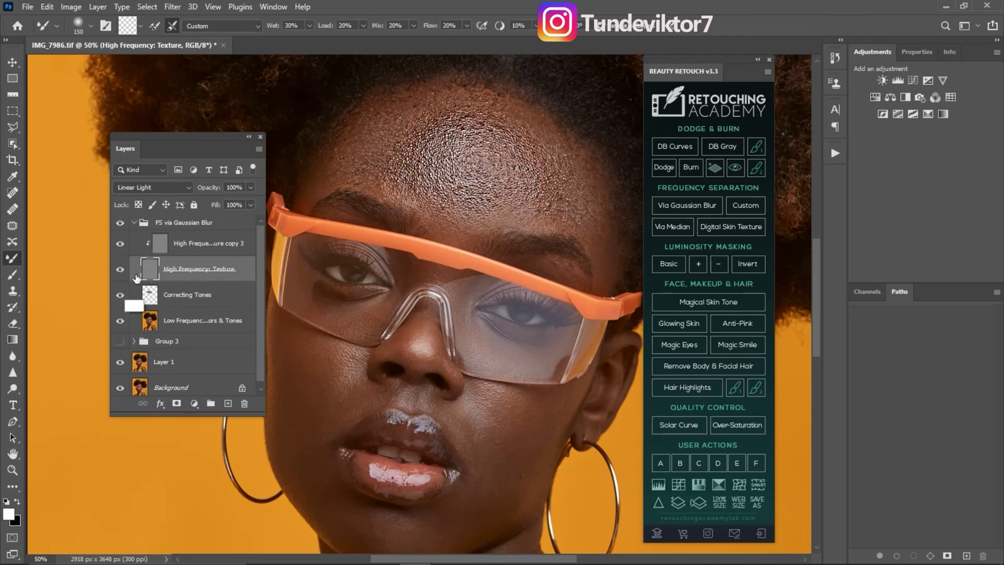
left_click(168, 298)
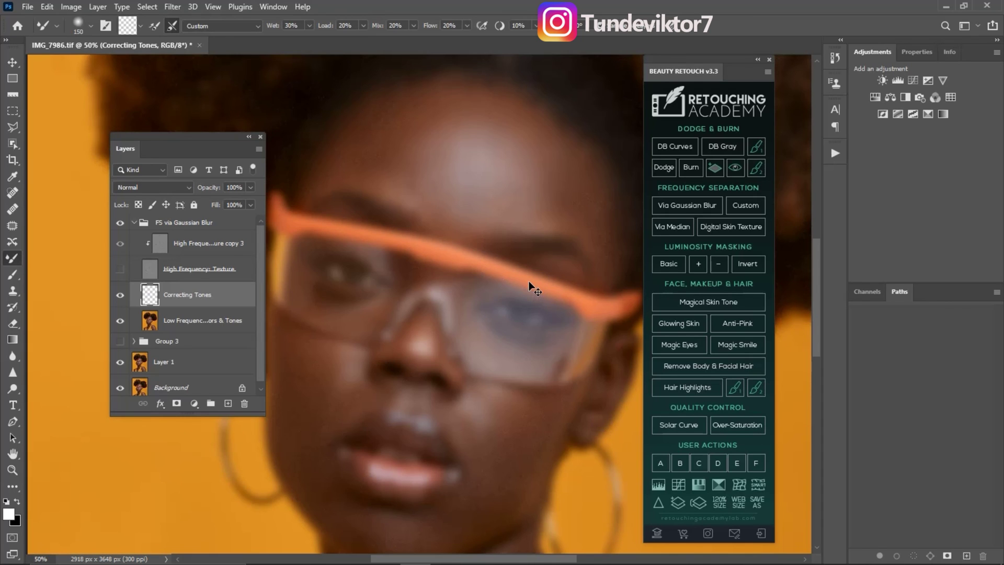
Hide High Frequency: Texture, set a 175 px brush on Correcting Tones, then show the texture again.
left_click(162, 275)
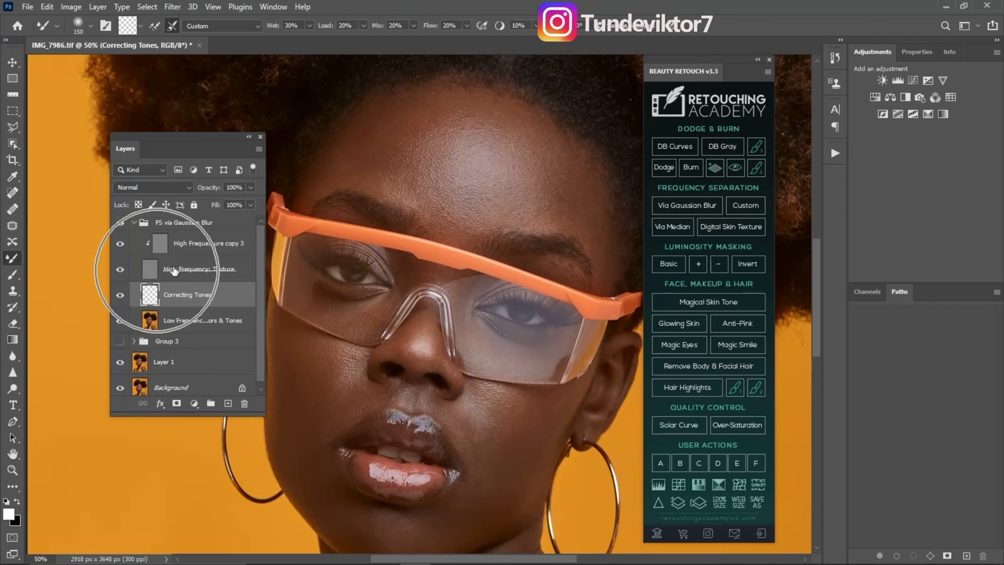
left_click(120, 270)
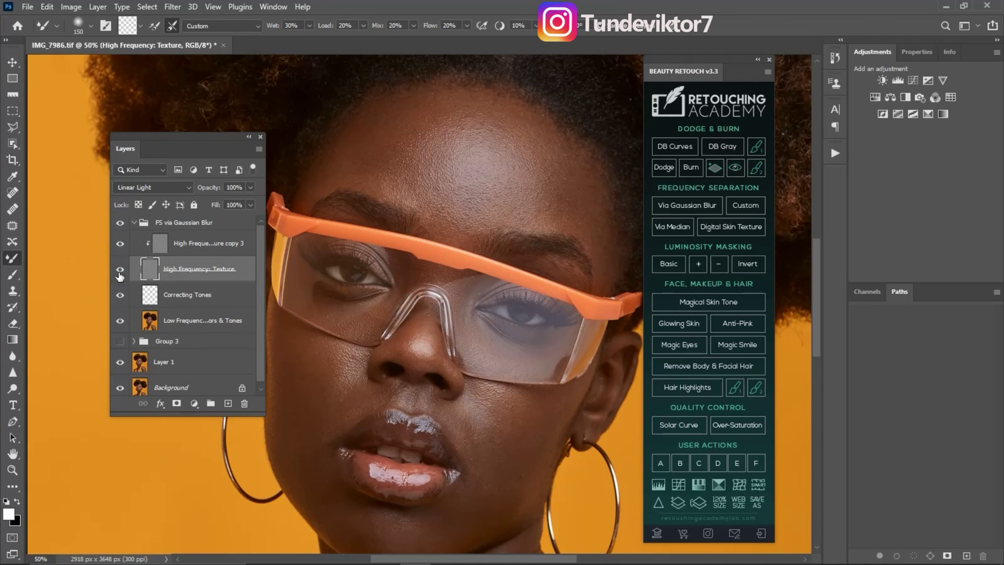
left_click(180, 301)
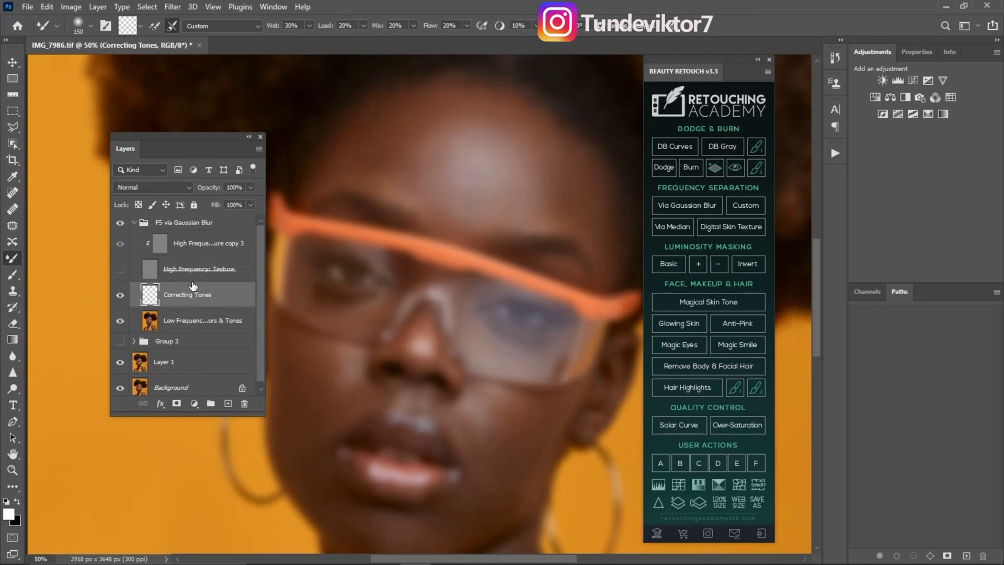
key("bracketleft")
key("bracketleft")
key("bracketright")
key("bracketright")
key("bracketright")
key("bracketright")
key("bracketleft")
left_click(121, 274)
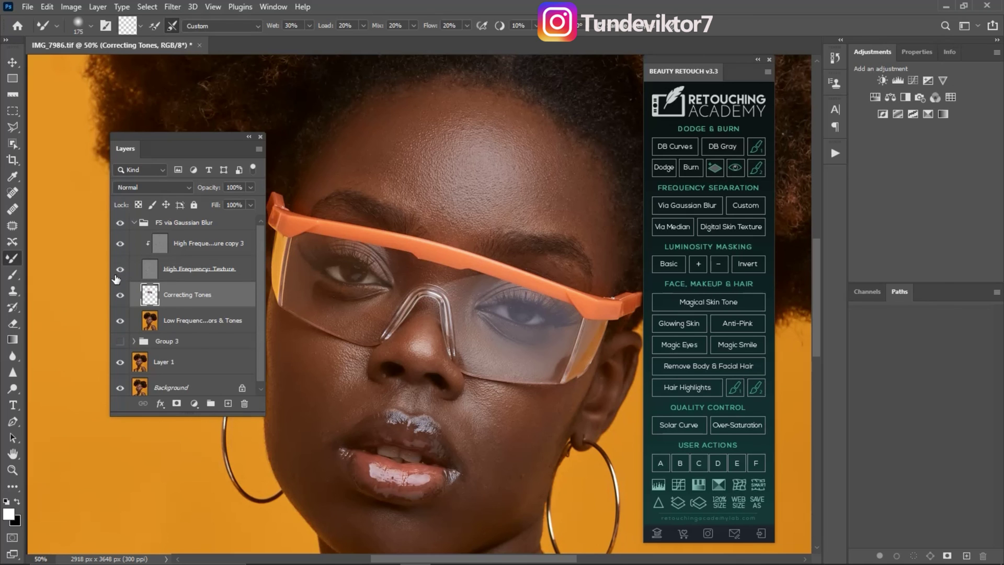